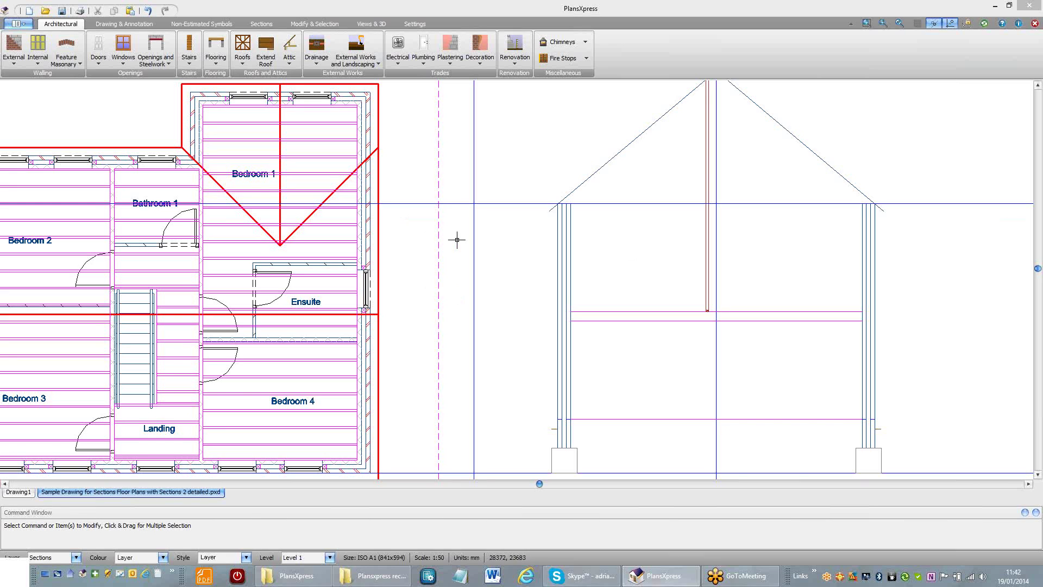
Step: Insert the 600 x 600 trench blocked foundation for a 100 mm cavity wall, with Y scale 1, at the base of the section's left wall
left_click(262, 25)
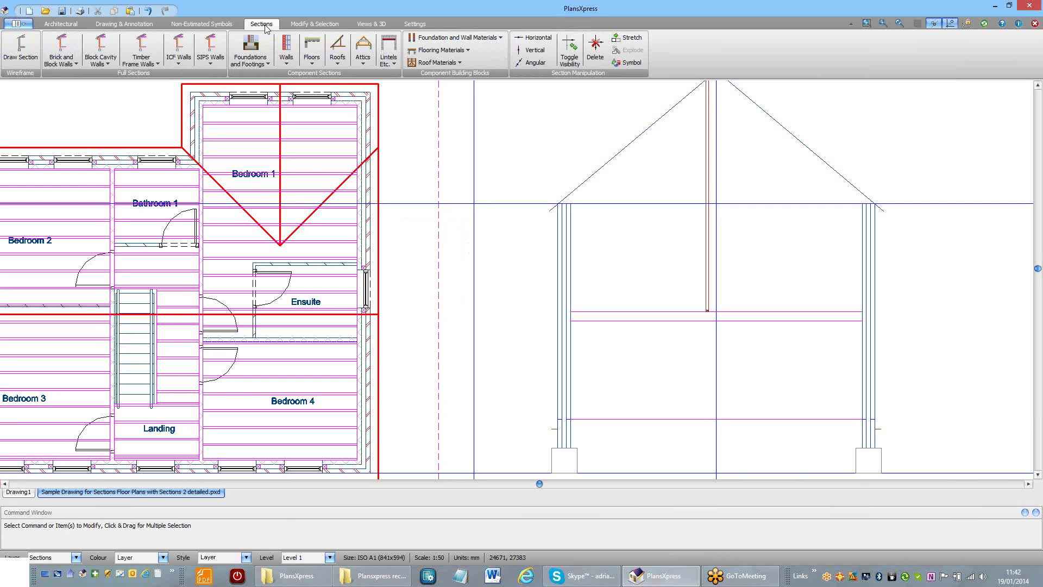
left_click(269, 64)
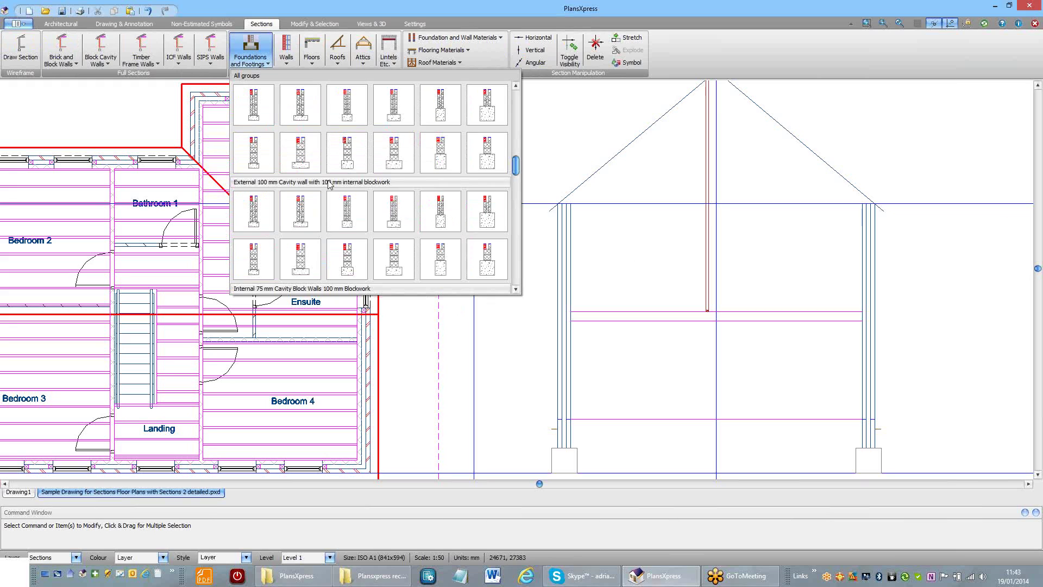
left_click(486, 250)
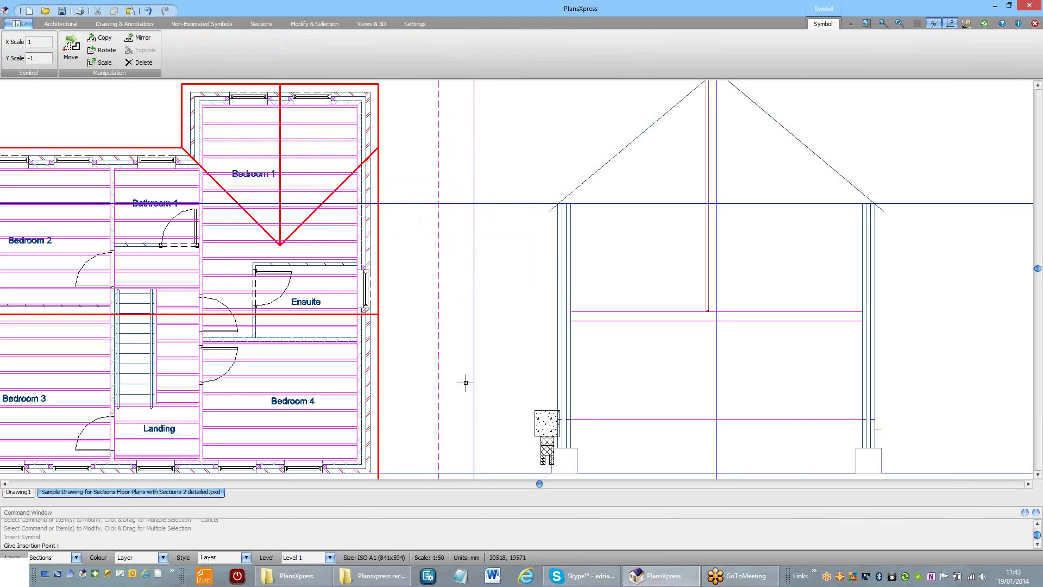
key("Return")
type("1")
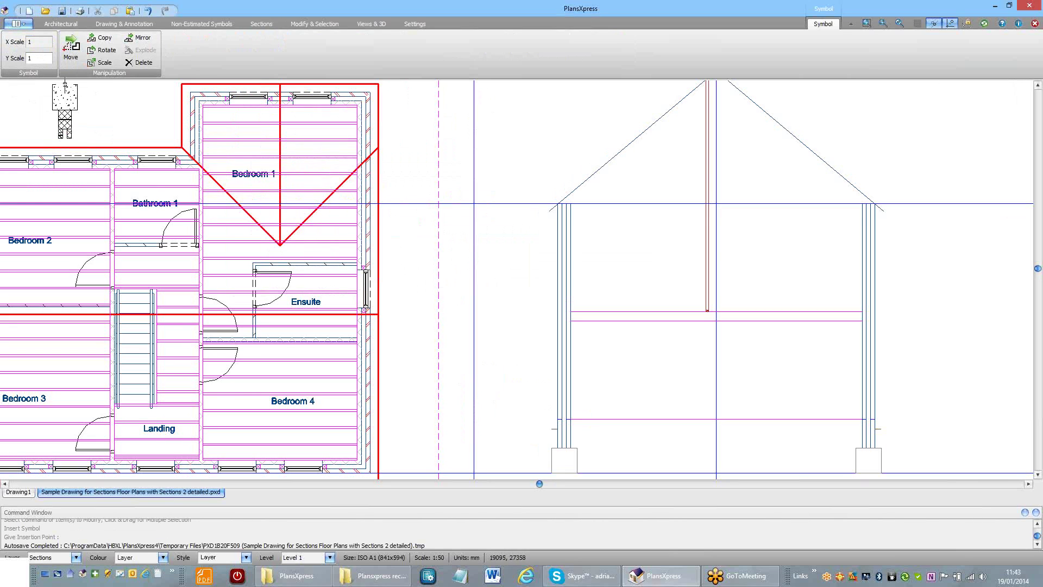
left_click(565, 471)
left_click(564, 470)
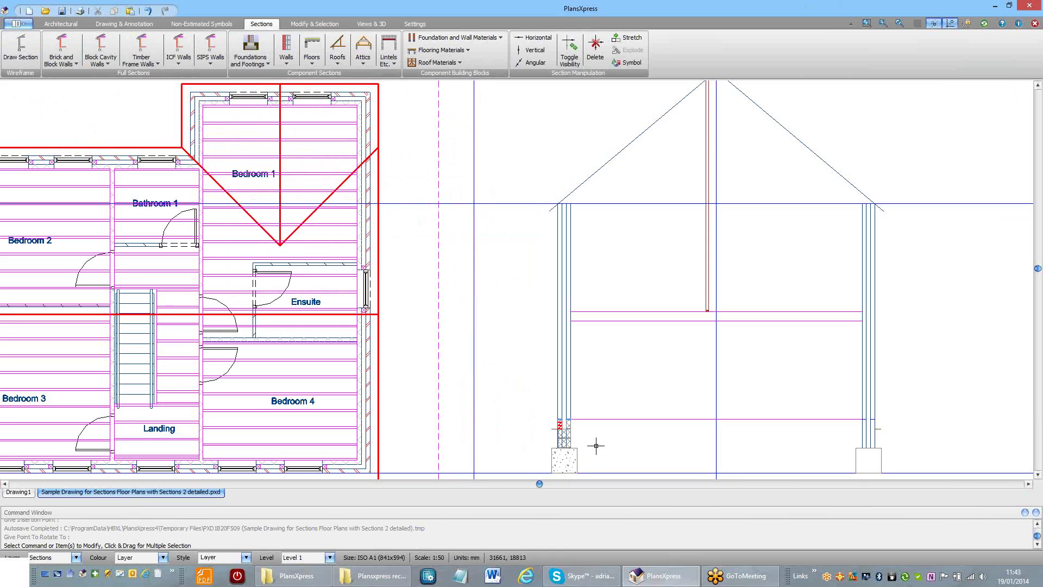
key("Escape")
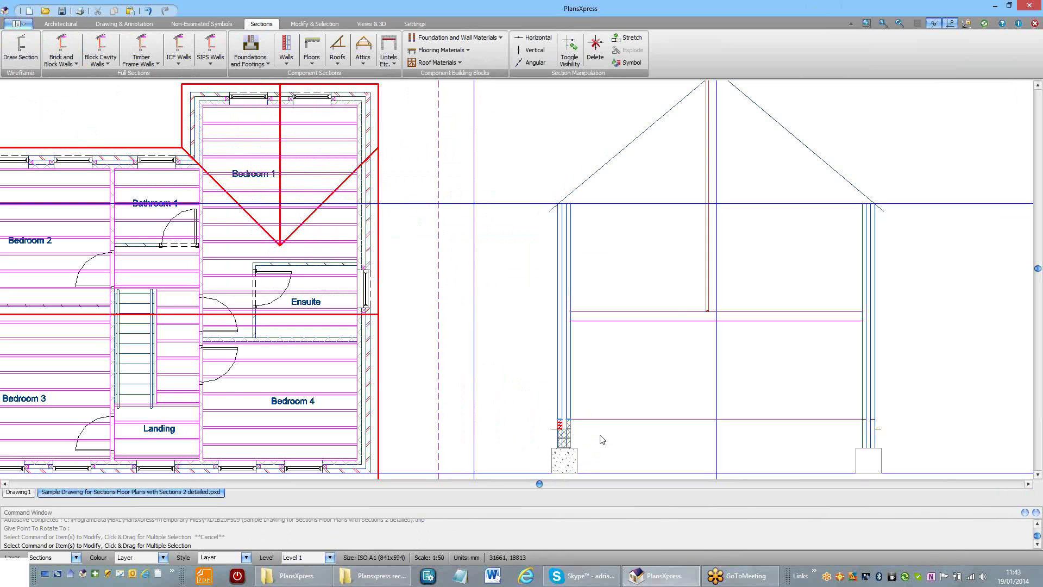
key("Return")
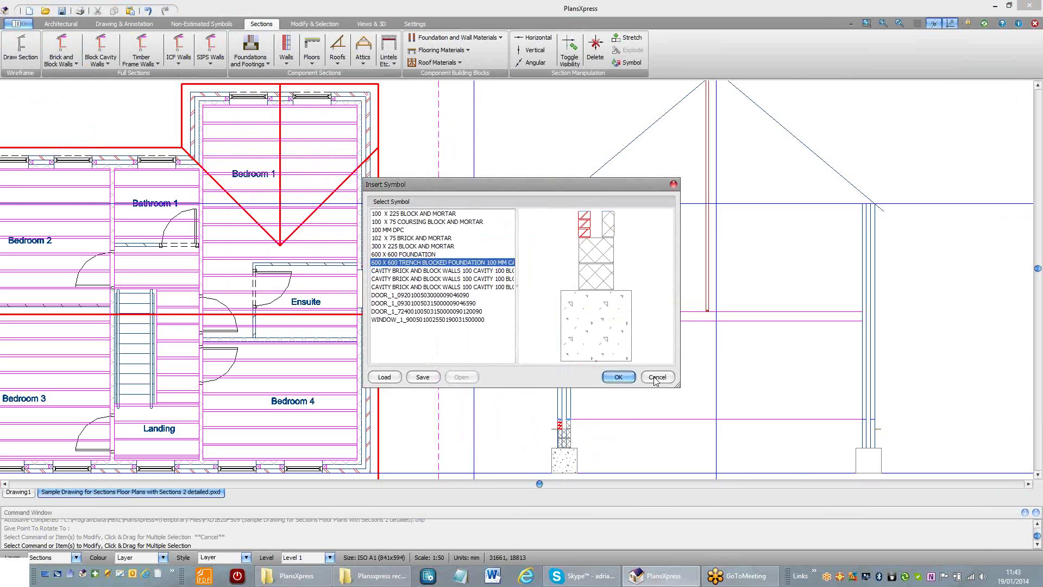
left_click(655, 377)
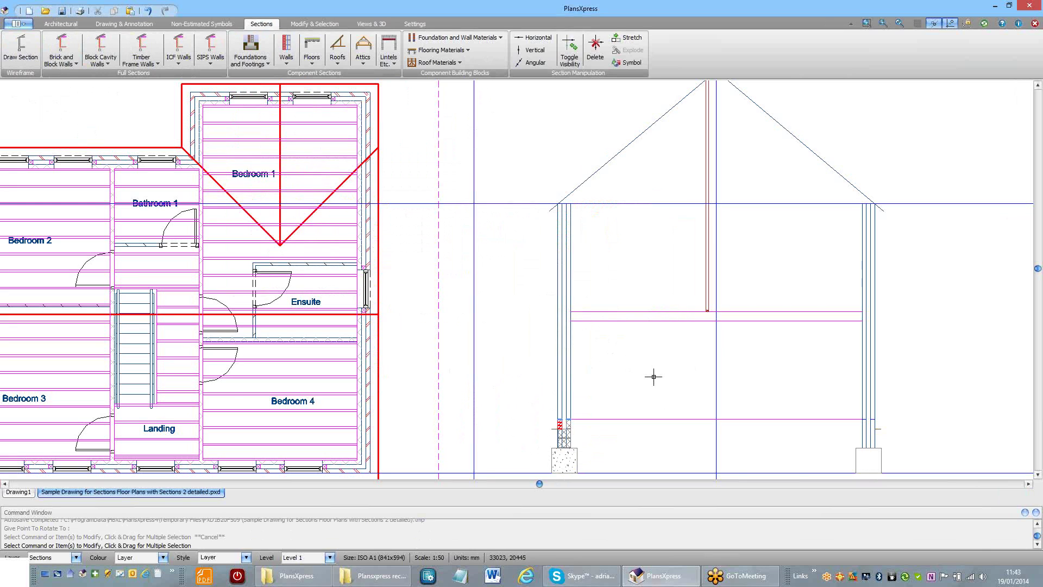
Step: Insert a cavity brick and block wall component on top of the left foundation as the lower storey's wall
left_click(285, 60)
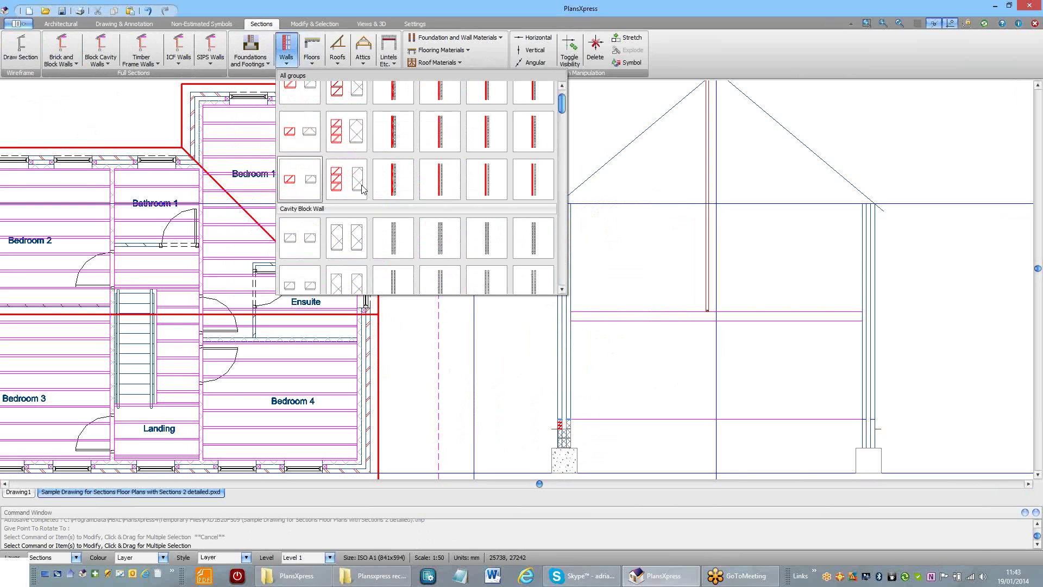
left_click(526, 183)
scroll(565, 391, "up", 5)
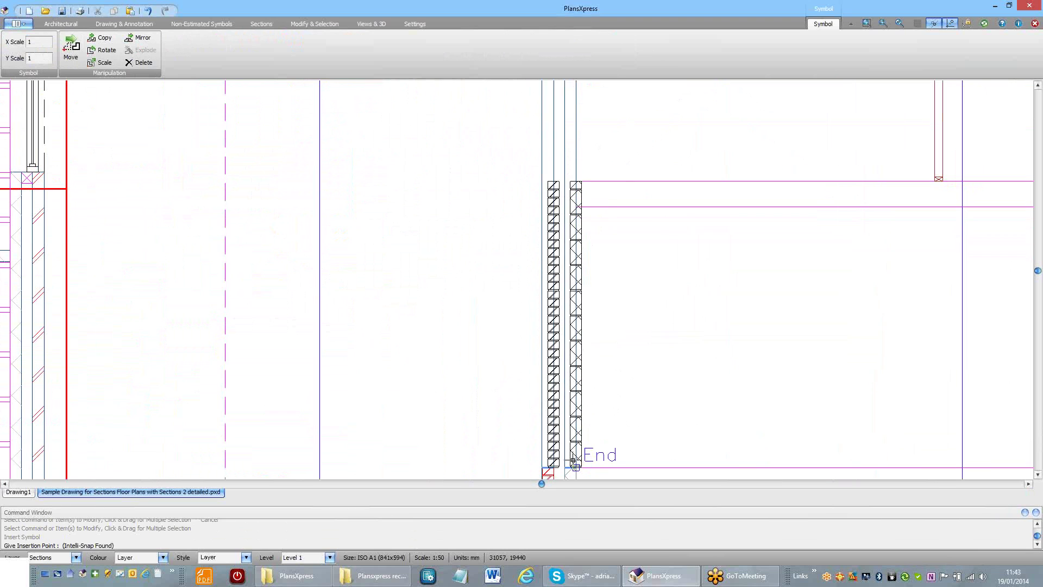
scroll(573, 456, "up", 2)
scroll(561, 438, "down", 1)
left_click(573, 464)
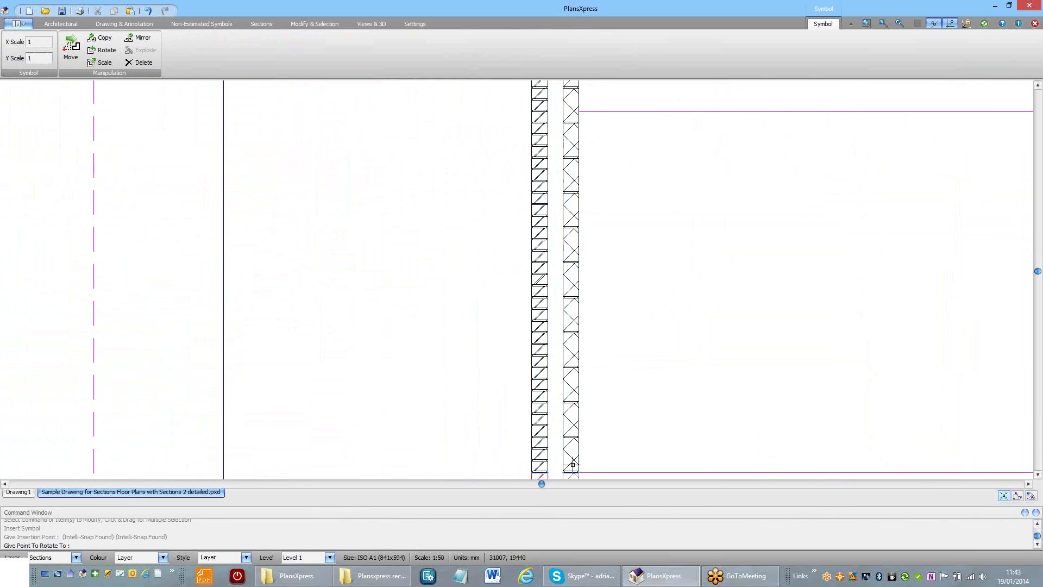
left_click(620, 407)
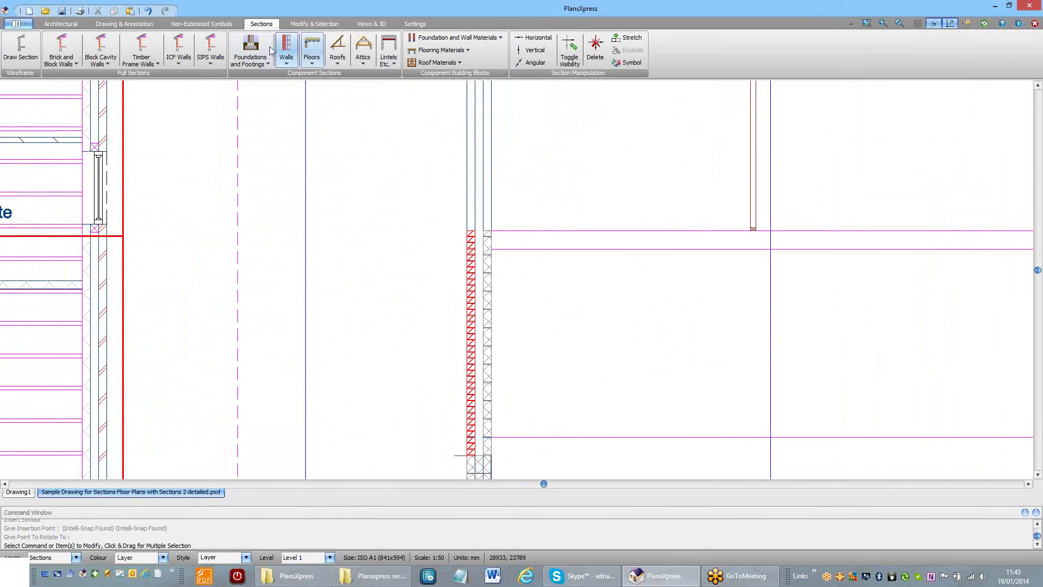
Step: Insert the same cavity brick and block wall component on top of the lower left wall for the upper storey
left_click(286, 49)
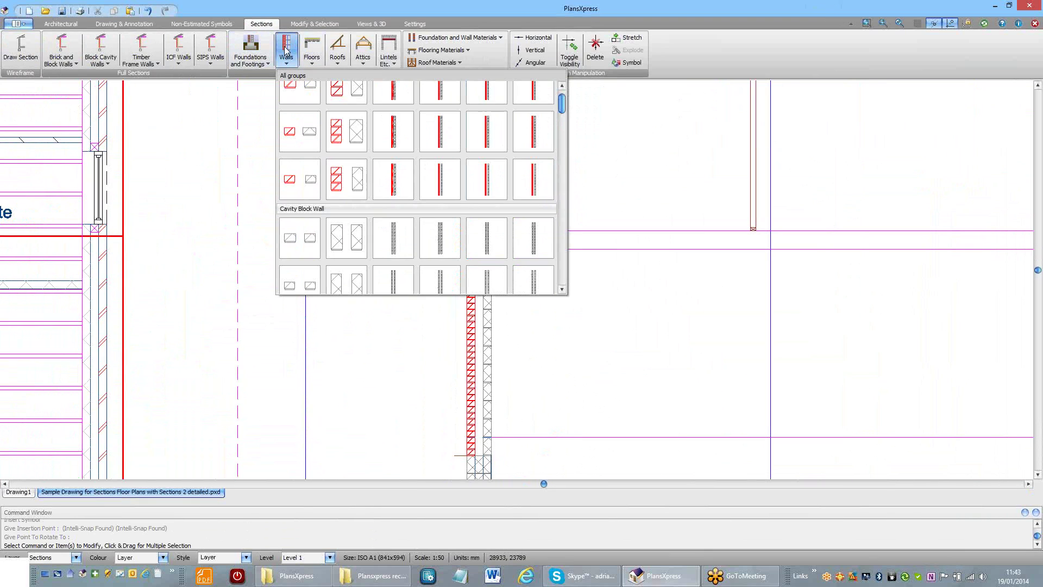
left_click(525, 185)
scroll(485, 214, "up", 3)
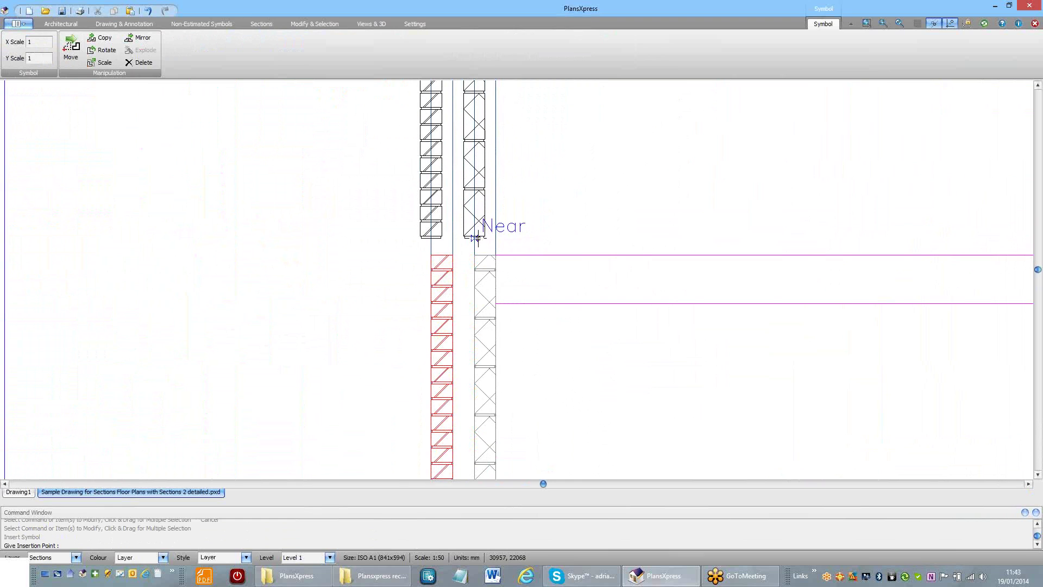
scroll(487, 239, "up", 2)
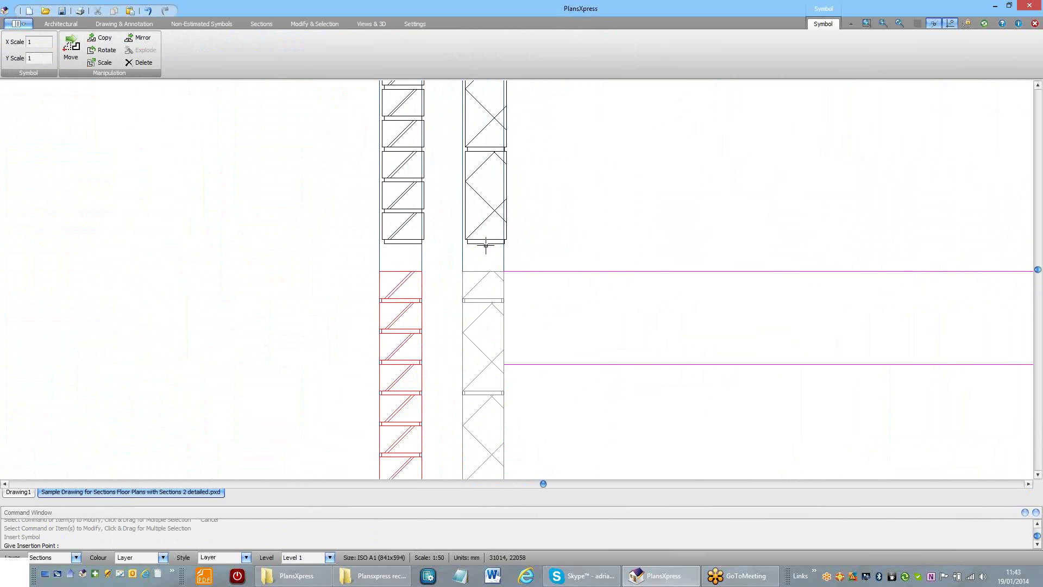
left_click(482, 265)
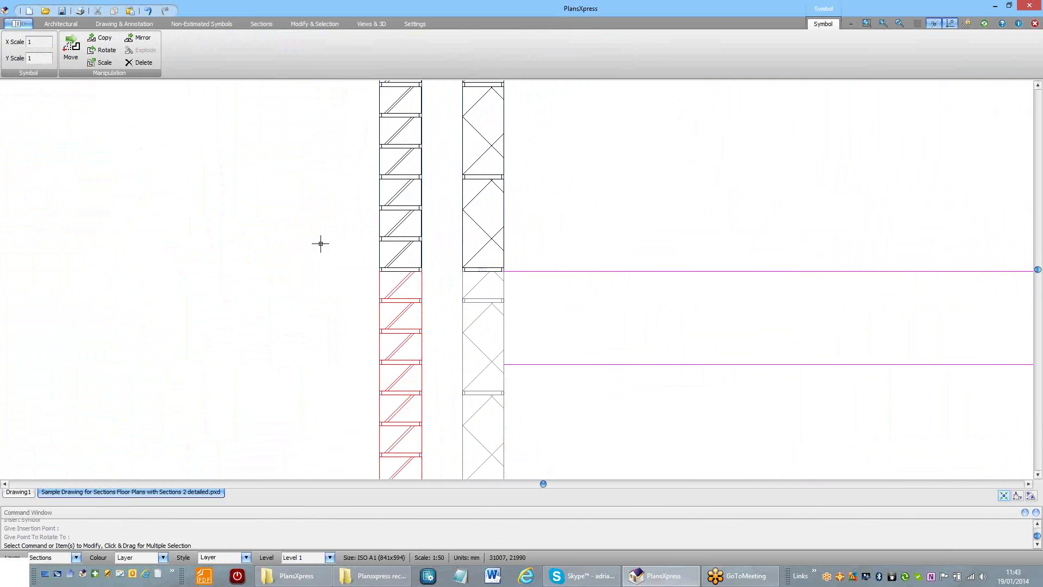
left_click(482, 266)
Step: Copy the complete left wall and foundation to the empty area right of the section, keeping it on the foundation base line
scroll(312, 240, "down", 6)
middle_click_drag(368, 206, 366, 219)
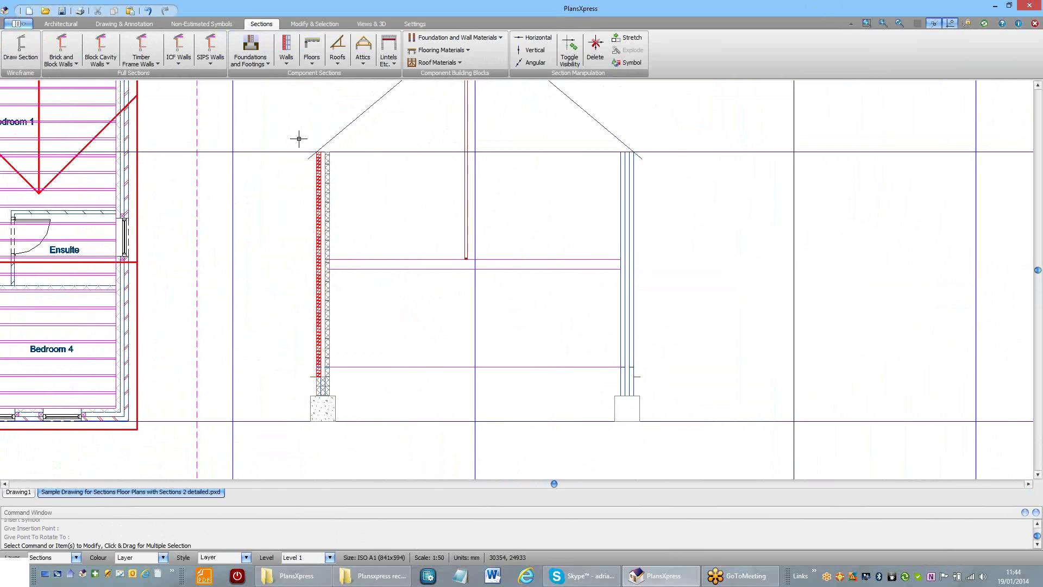
left_click_drag(299, 139, 343, 433)
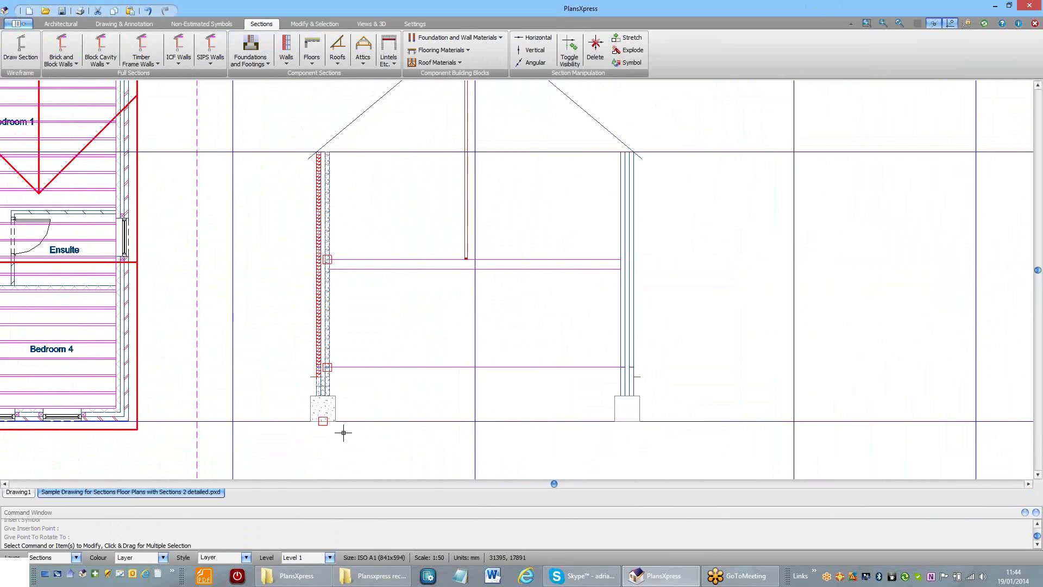
right_click(320, 408)
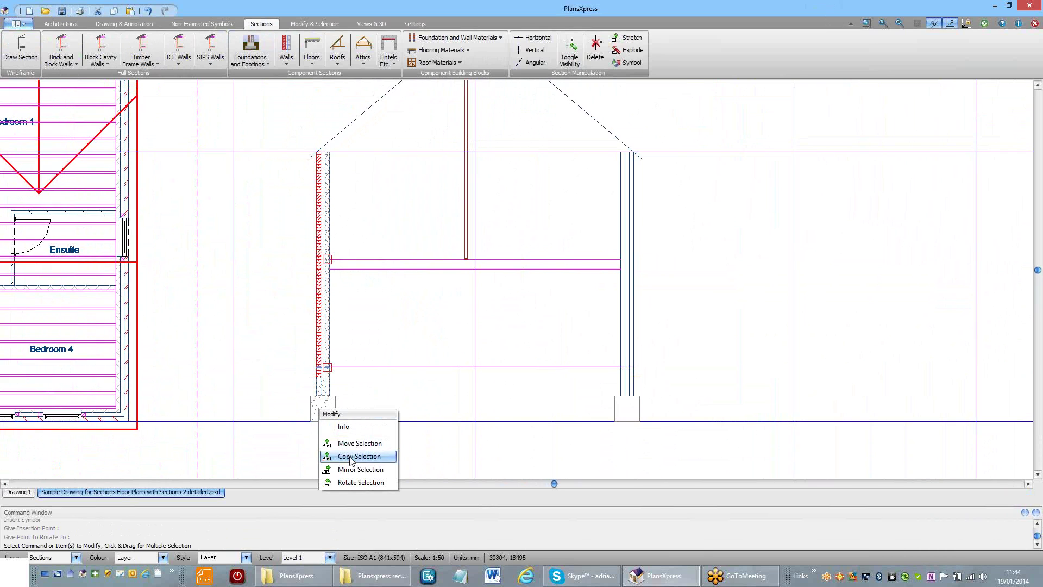
left_click(350, 456)
left_click(319, 417)
scroll(309, 403, "down", 3)
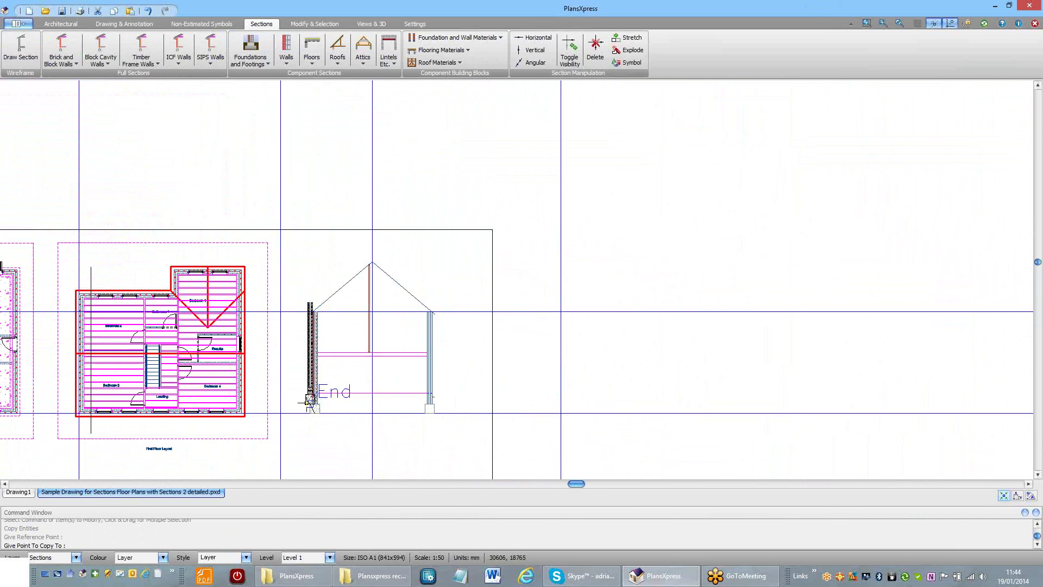
scroll(534, 400, "up", 3)
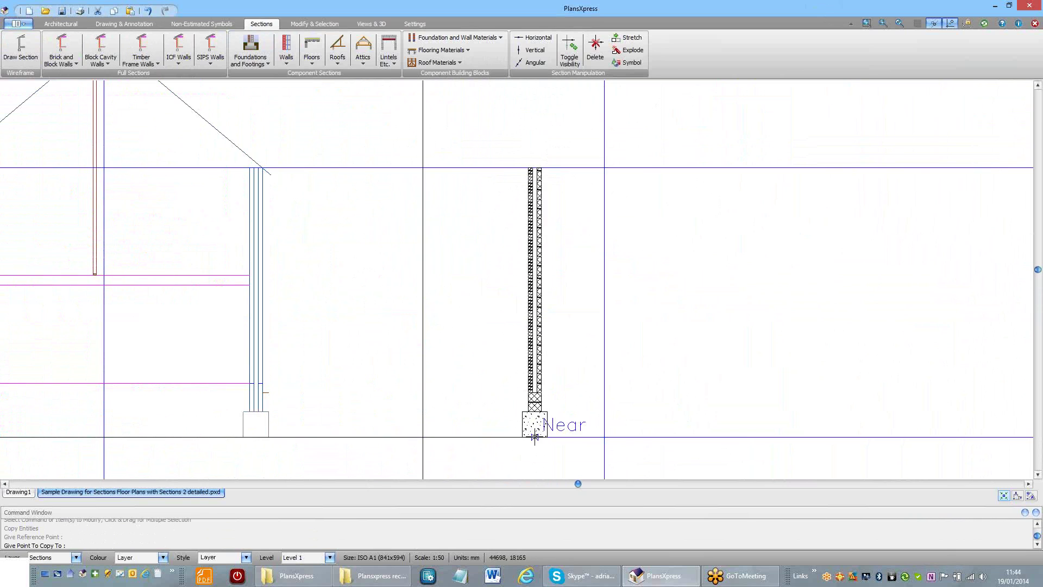
left_click(534, 437)
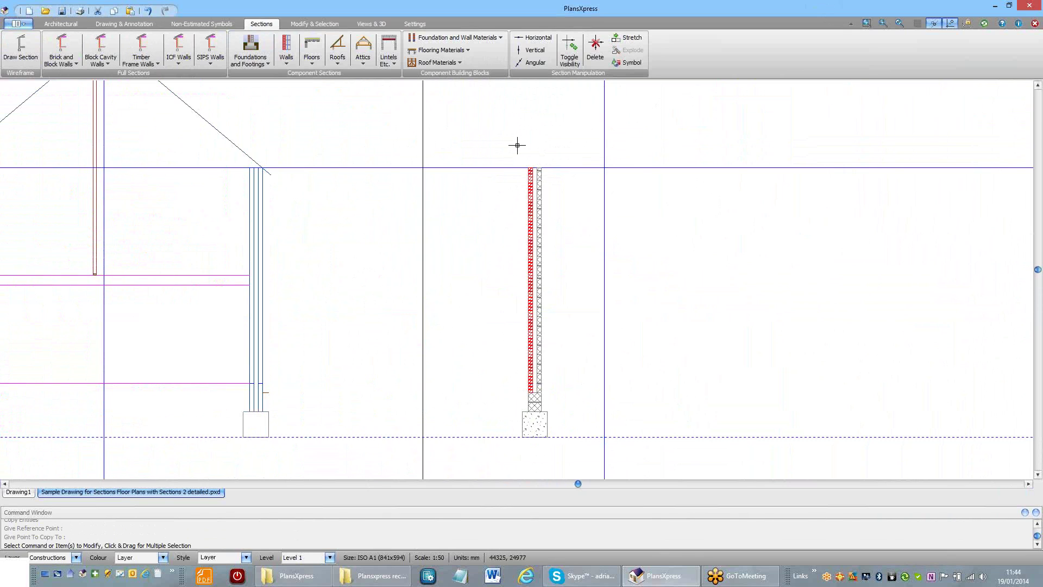
Step: Mirror the copied wall and foundation about the vertical construction line beside it and delete the unmirrored copy
left_click_drag(517, 145, 559, 459)
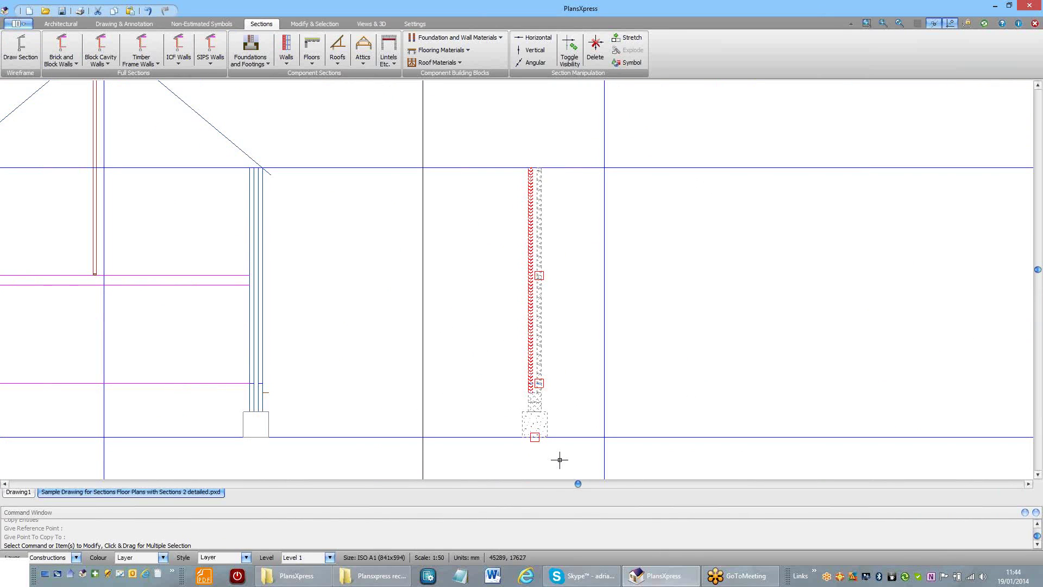
right_click(556, 412)
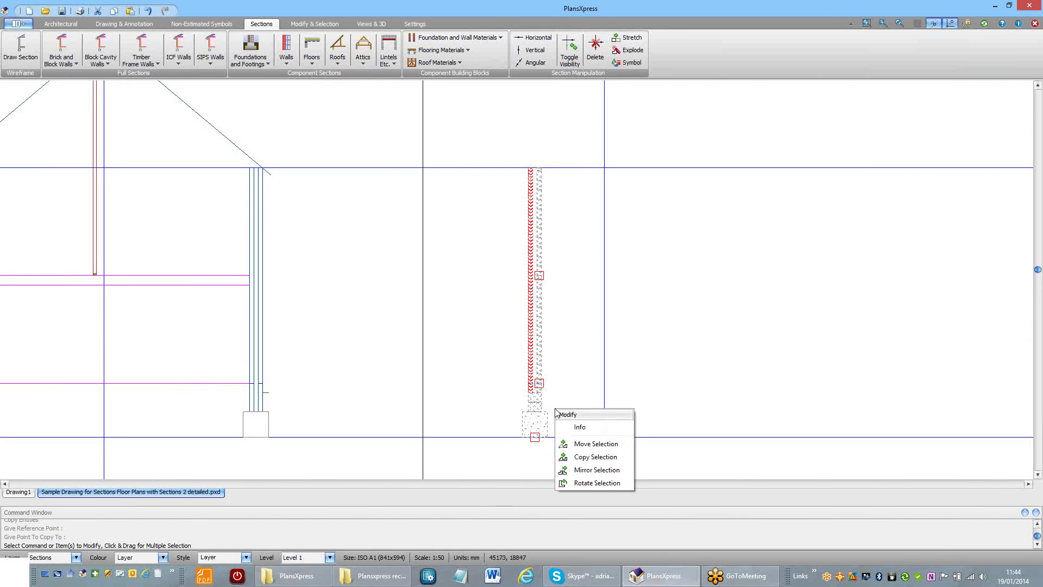
left_click(595, 470)
left_click(606, 168)
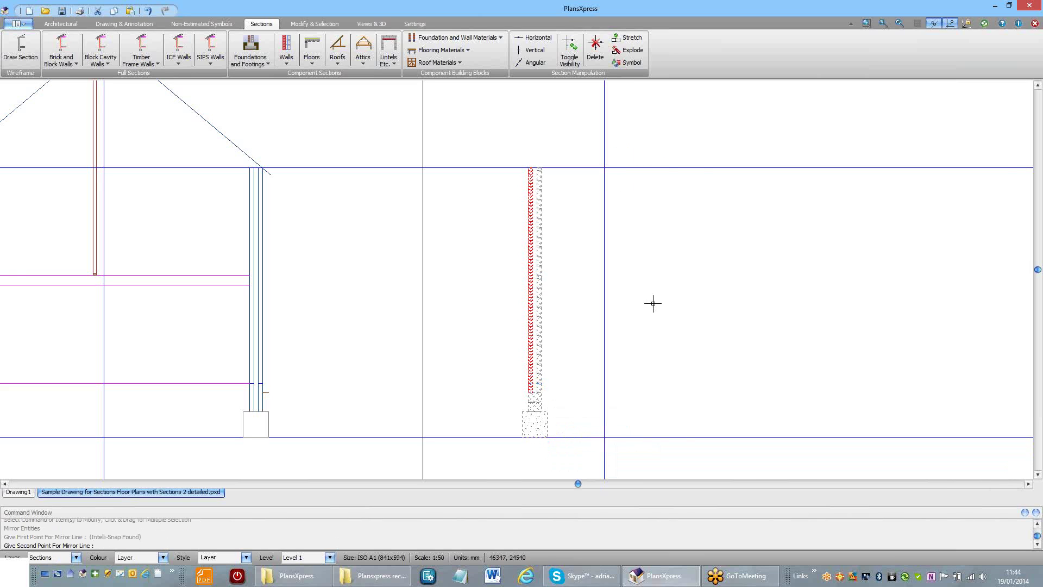
left_click(604, 442)
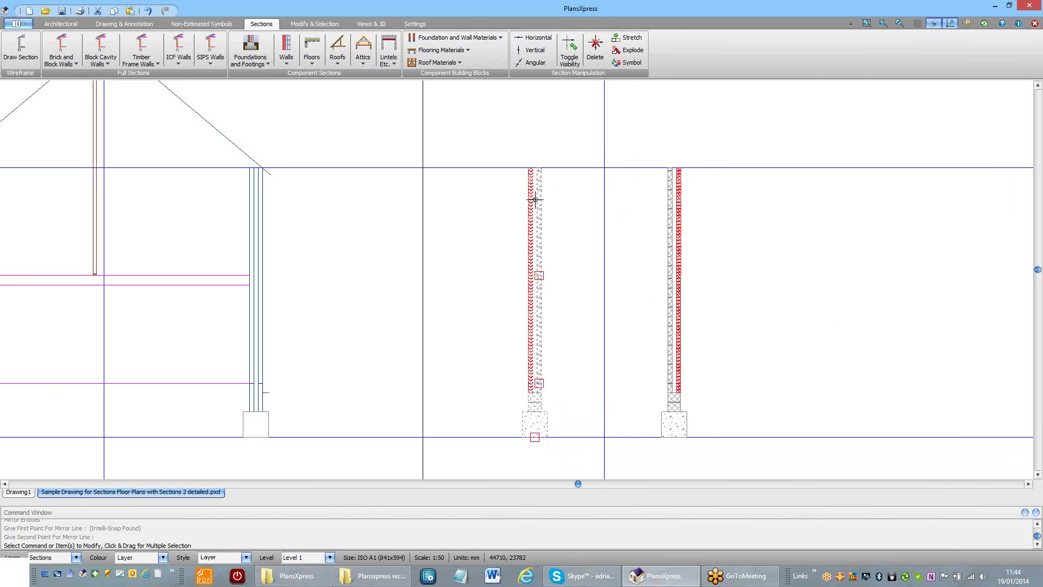
key("Delete")
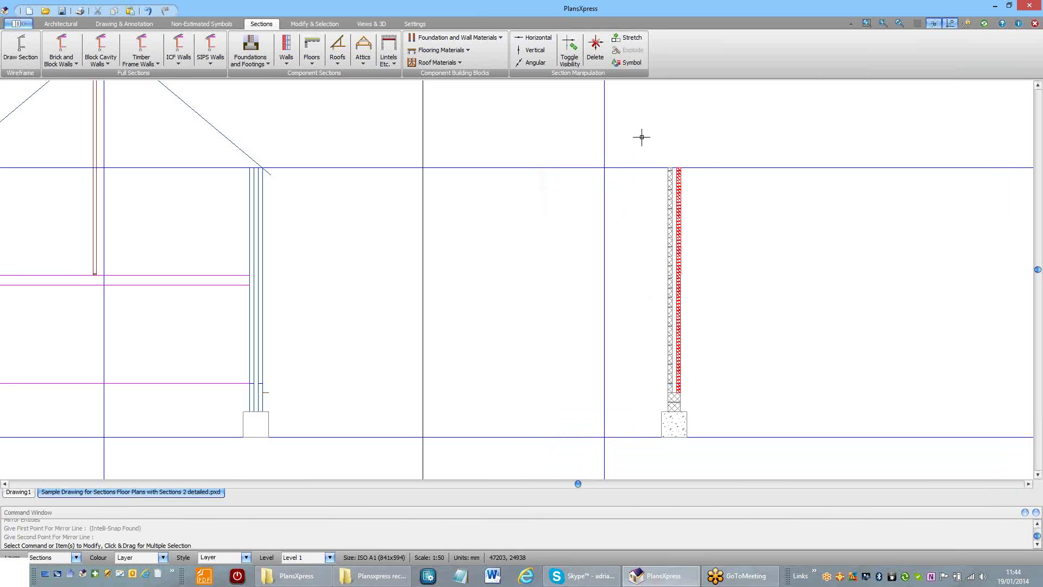
Step: Move the mirrored wall and foundation by its foundation base onto the outline of the section's right wall
left_click_drag(641, 137, 711, 458)
right_click(704, 405)
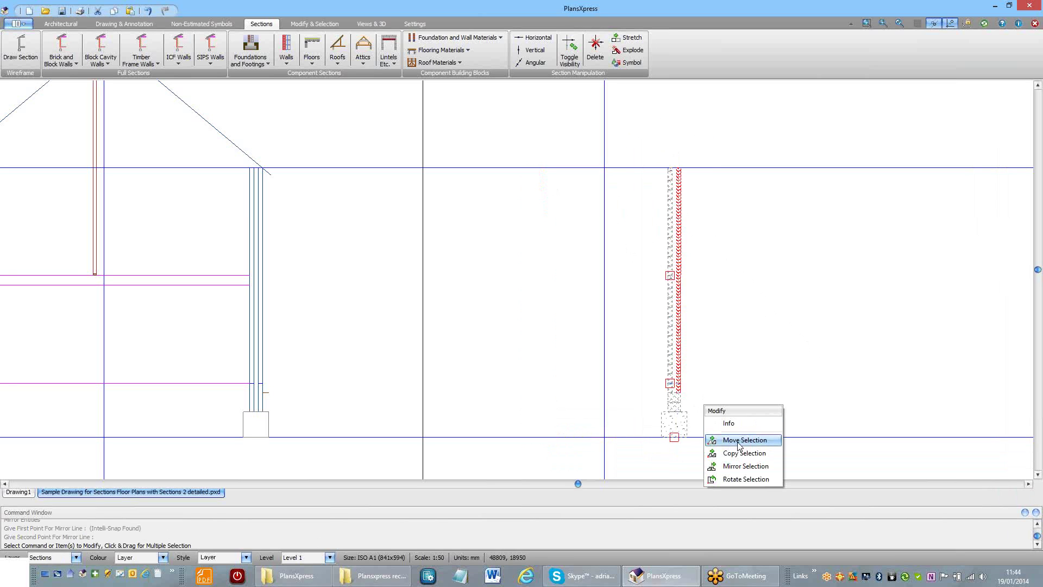
left_click(740, 445)
left_click(659, 426)
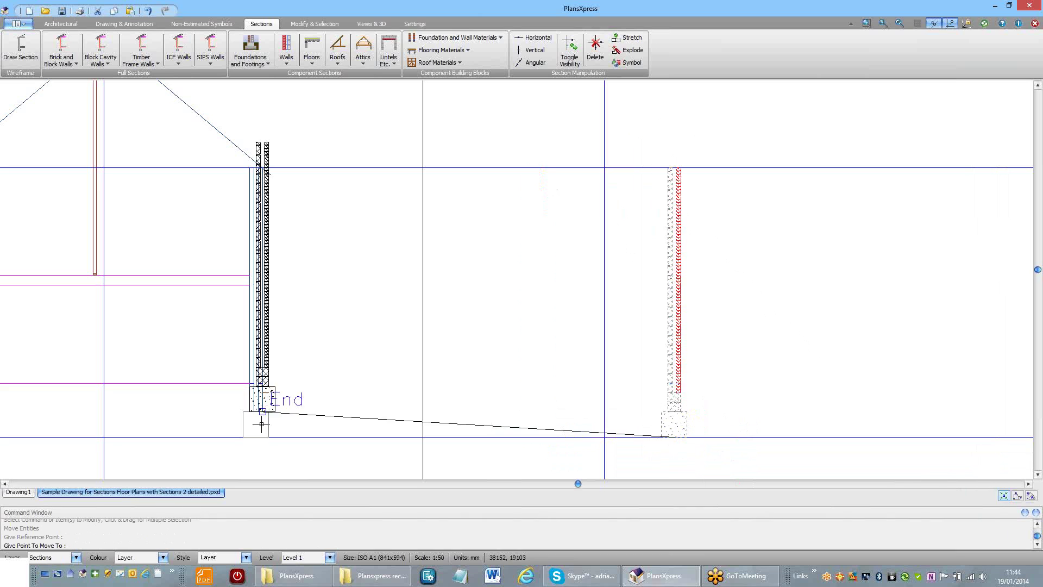
left_click(256, 434)
Step: Choose the third component in the Floor Slab with Insulated Screed group for insertion into the section
scroll(337, 331, "down", 2)
middle_click_drag(336, 330, 473, 330)
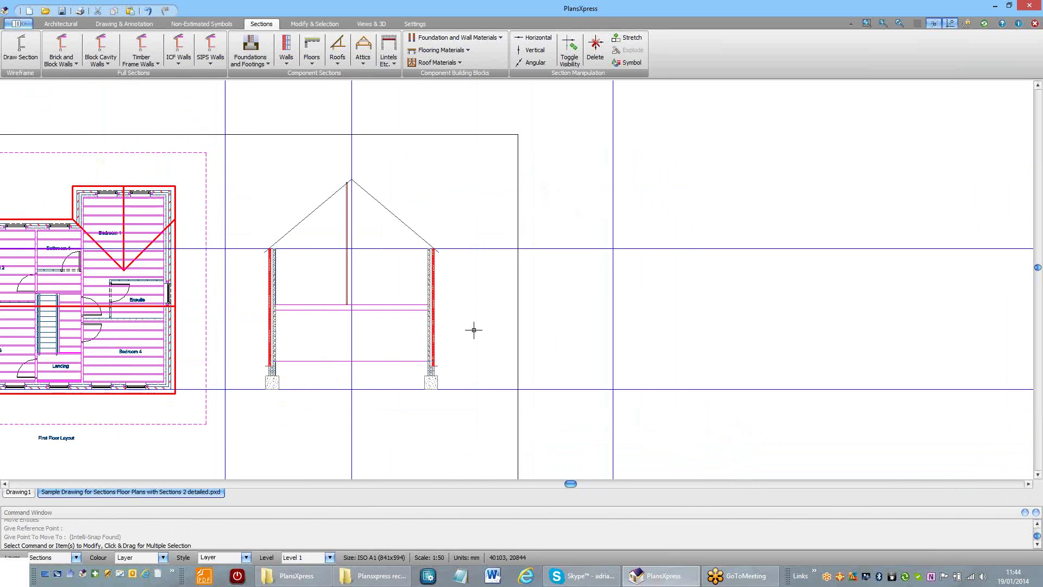
scroll(396, 343, "up", 1)
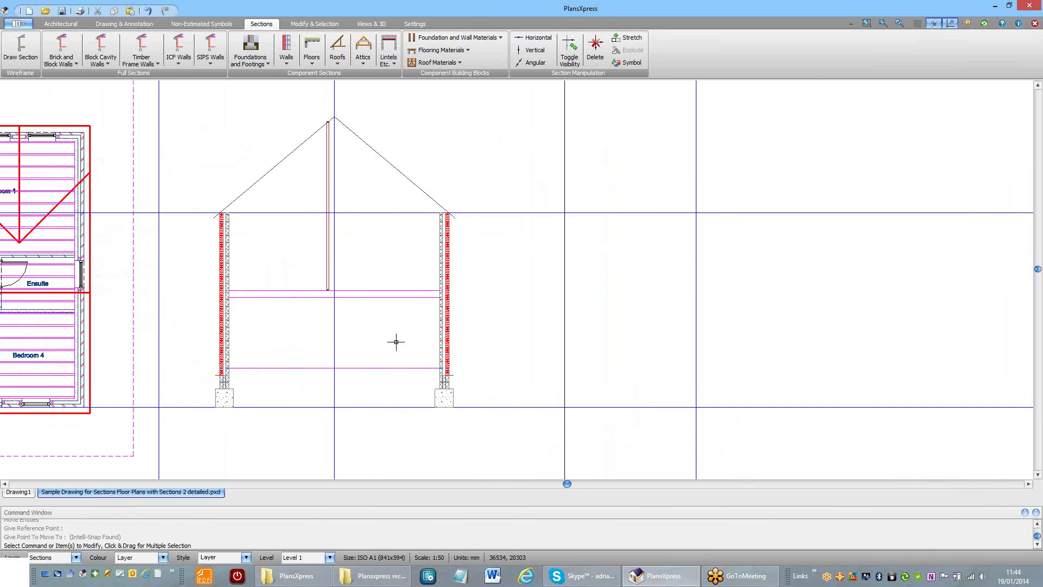
middle_click_drag(396, 342, 493, 337)
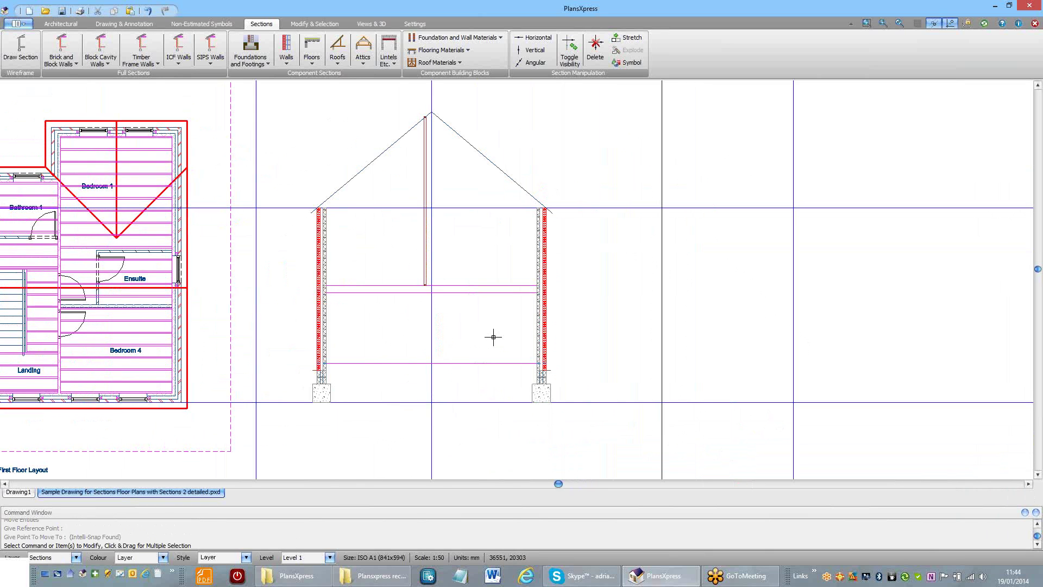
left_click(313, 64)
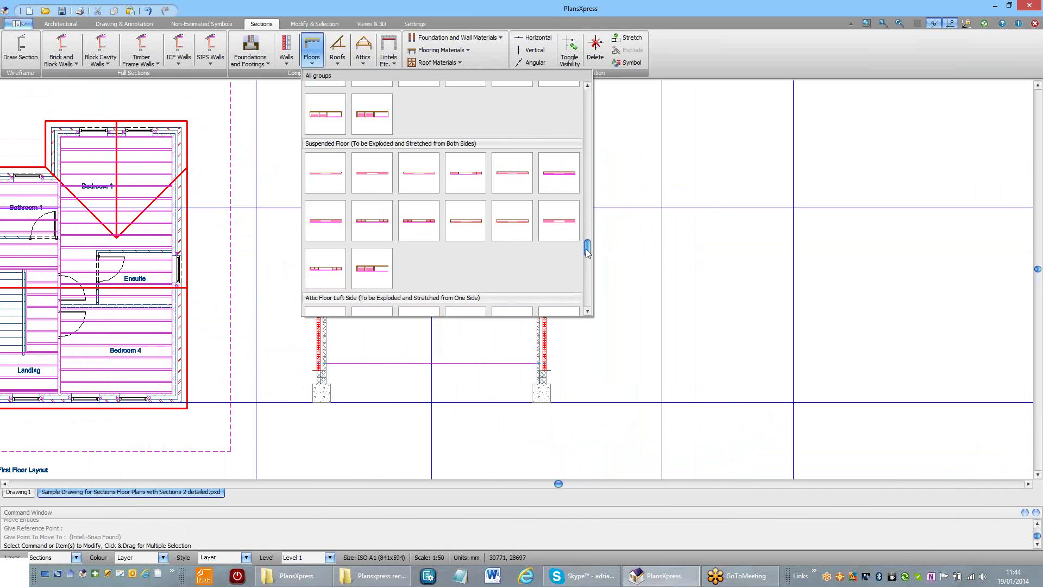
left_click_drag(586, 249, 578, 203)
scroll(577, 203, "up", 1)
scroll(579, 203, "up", 1)
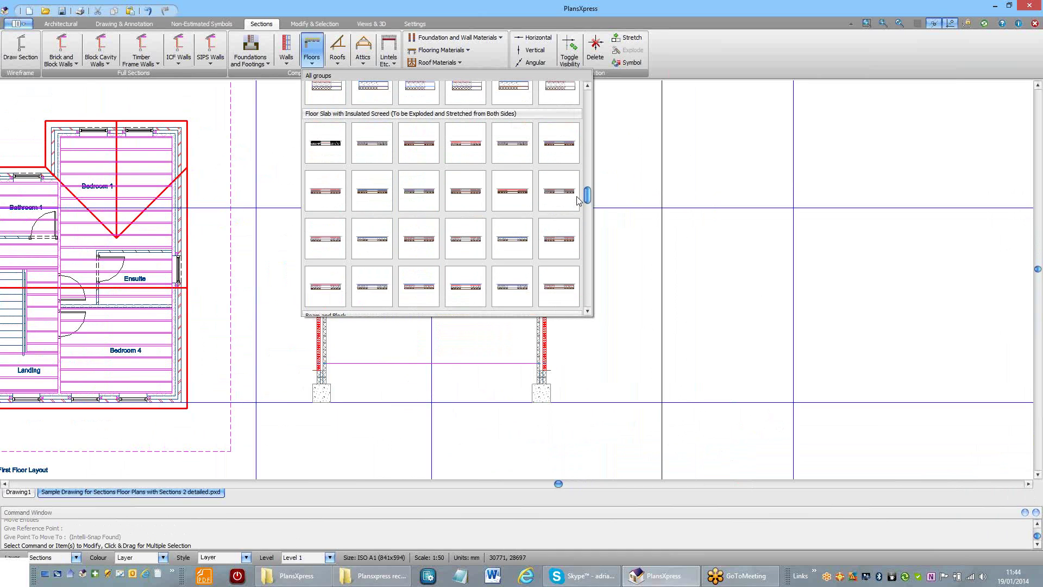
scroll(578, 200, "up", 1)
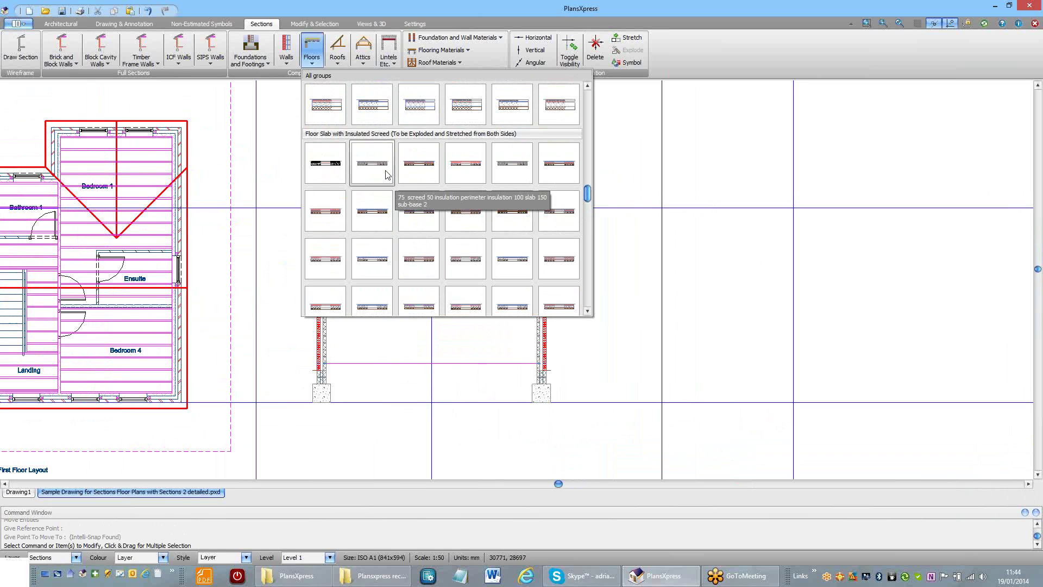
left_click(418, 175)
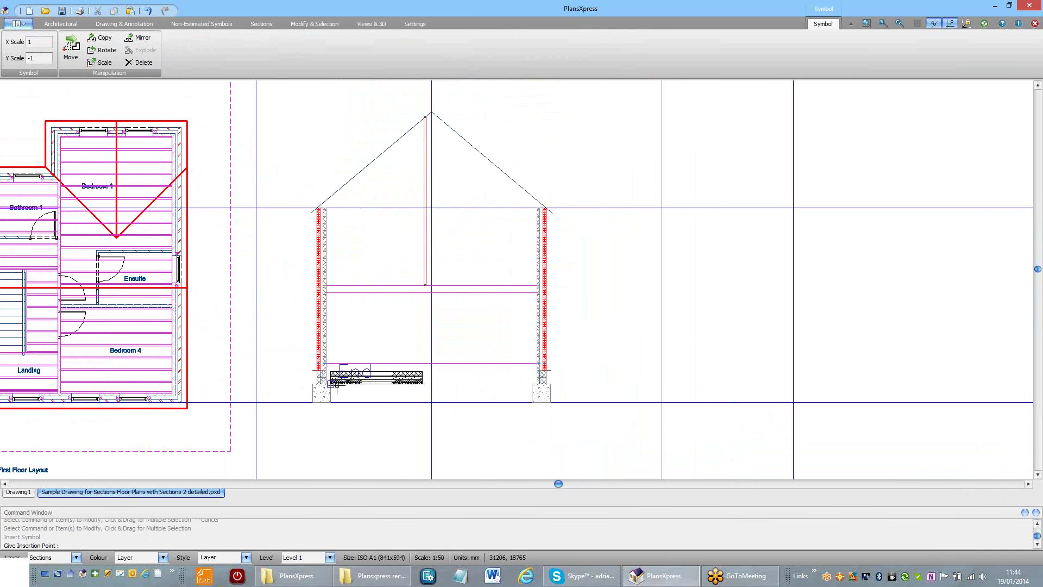
Step: Set the symbol's Y scale to 1 and insert the slab unrotated where the ground floor line meets the left wall's inner face
scroll(341, 384, "up", 2)
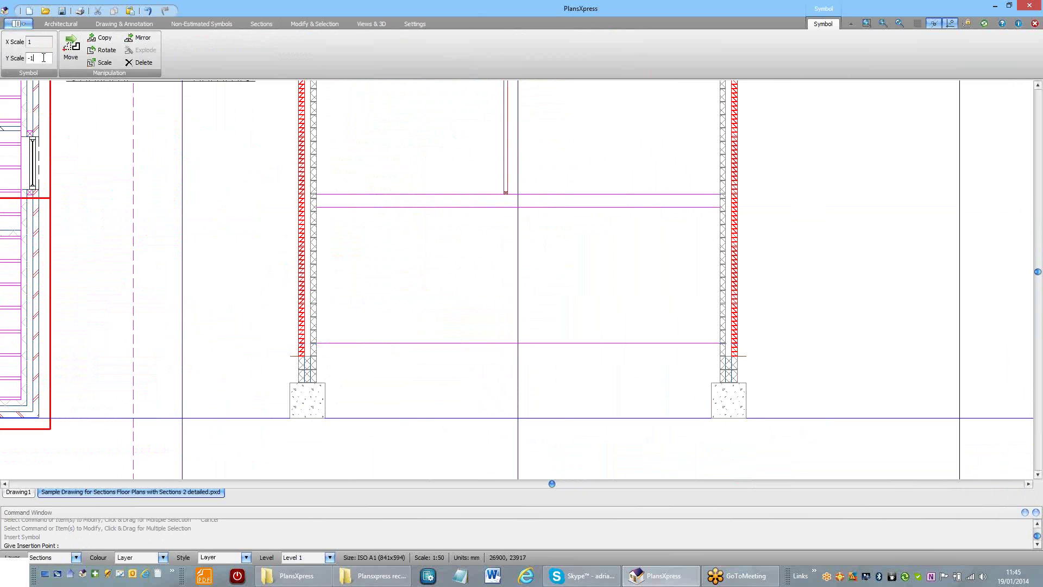
type("1")
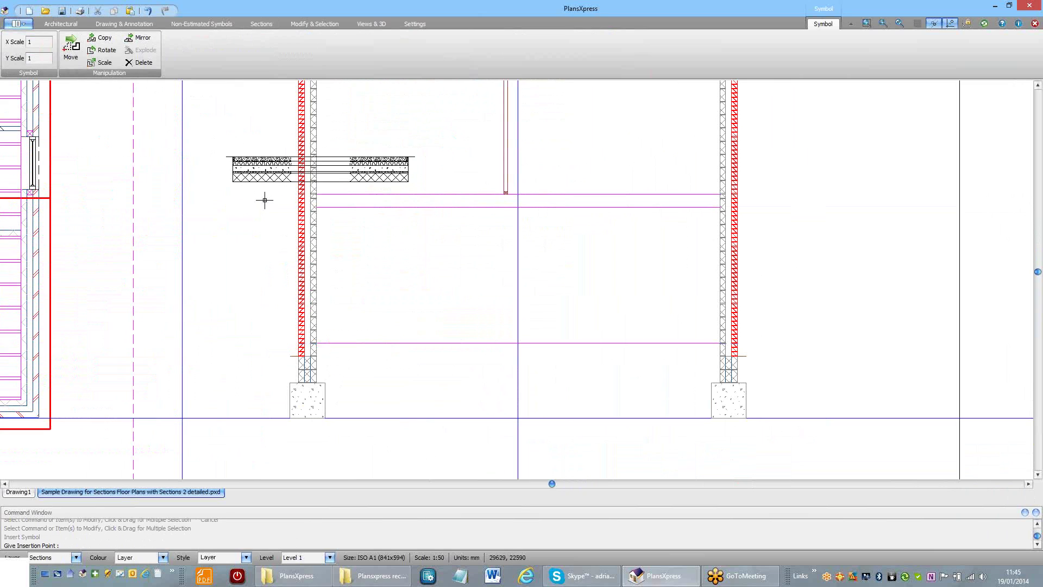
scroll(320, 361, "up", 3)
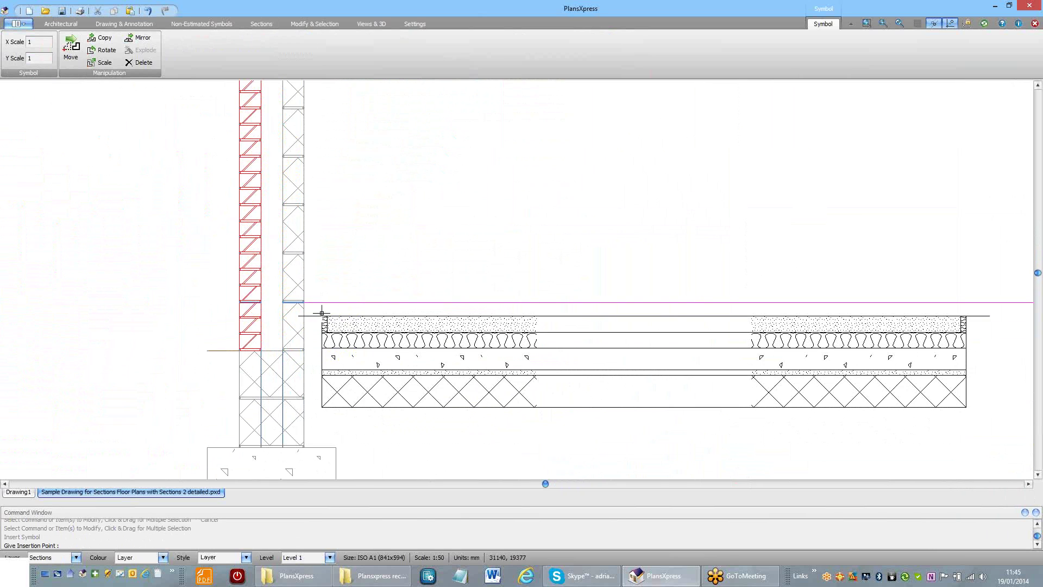
left_click(304, 303)
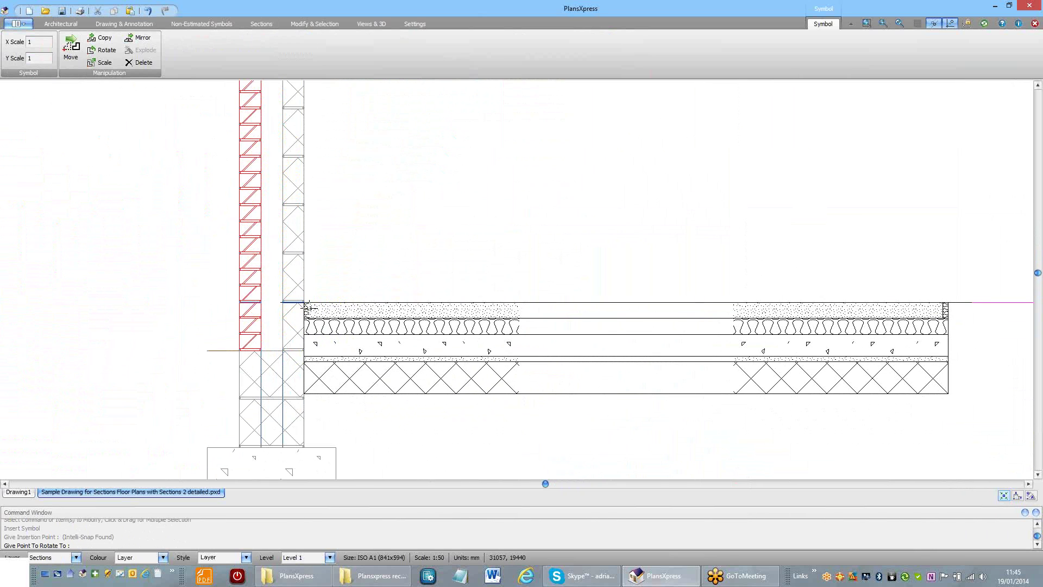
key("Return")
scroll(353, 244, "down", 5)
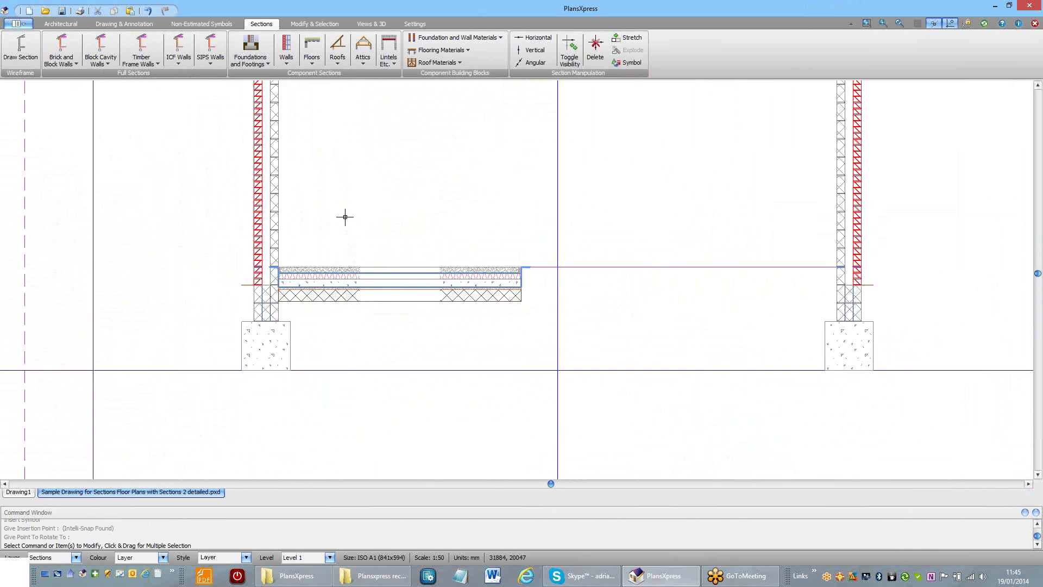
Step: Explode the ground floor slab and stretch its free right end to the inner face of the right wall
left_click(426, 287)
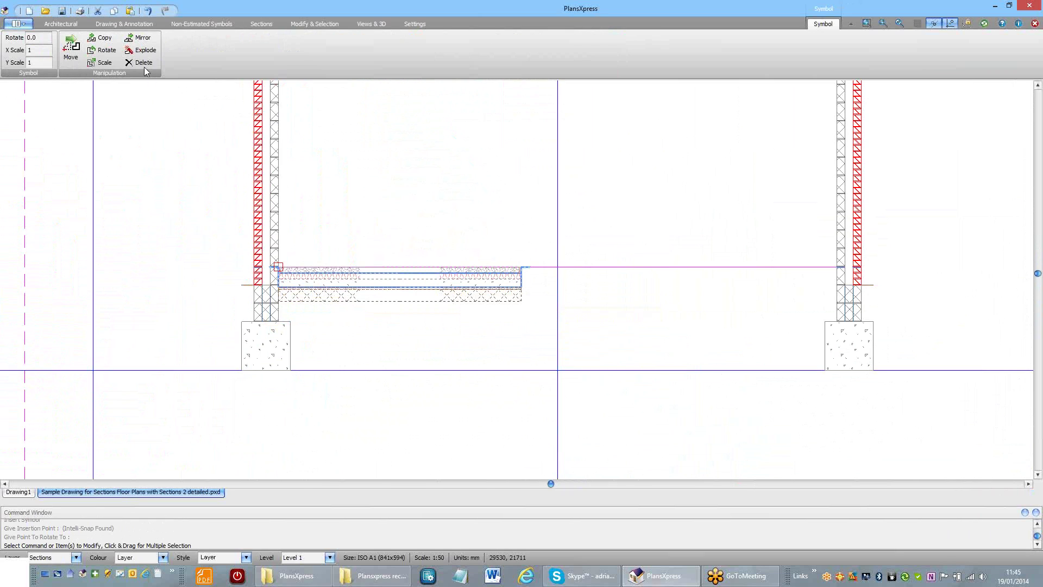
left_click(140, 50)
left_click(625, 38)
left_click(402, 236)
left_click(541, 341)
scroll(521, 268, "up", 4)
scroll(516, 267, "down", 5)
left_click(516, 267)
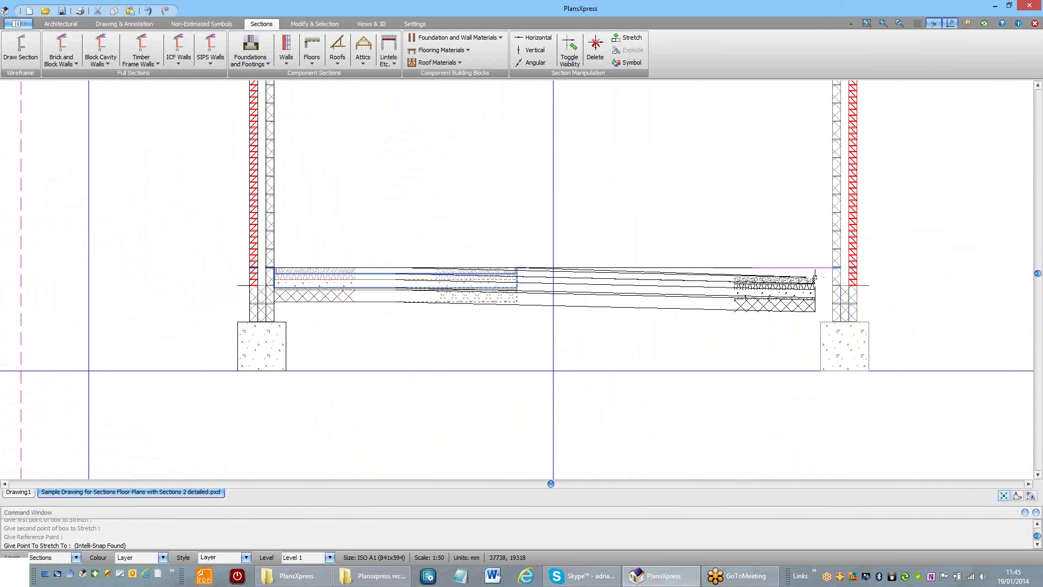
scroll(820, 265, "up", 3)
left_click(855, 260)
Step: Insert the suspended floor with 200 mm joists and 100 thick insulation at the left wall's inner face on the first floor outline
scroll(672, 339, "down", 3)
scroll(673, 339, "down", 5)
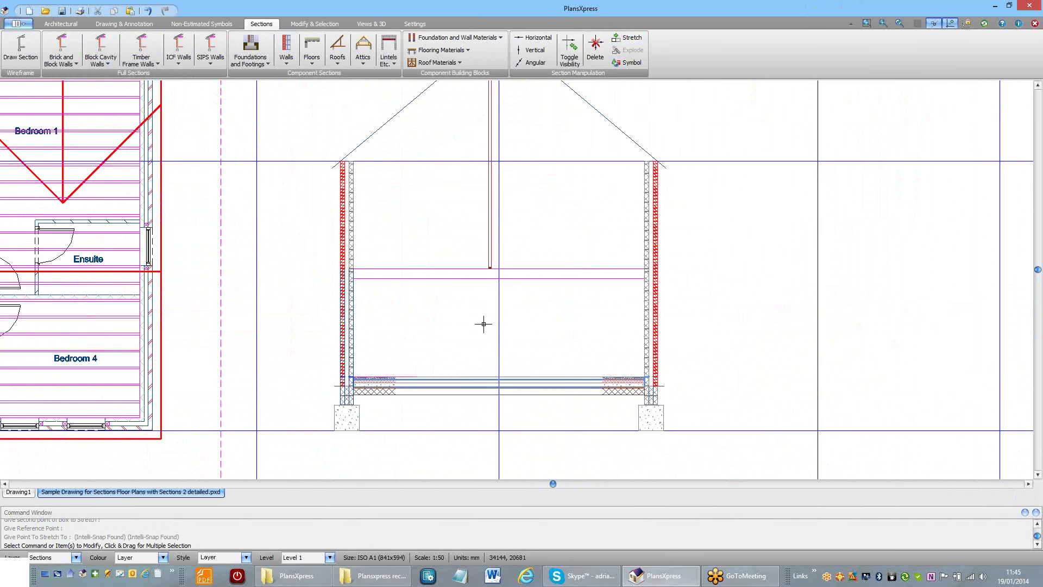
scroll(483, 324, "up", 1)
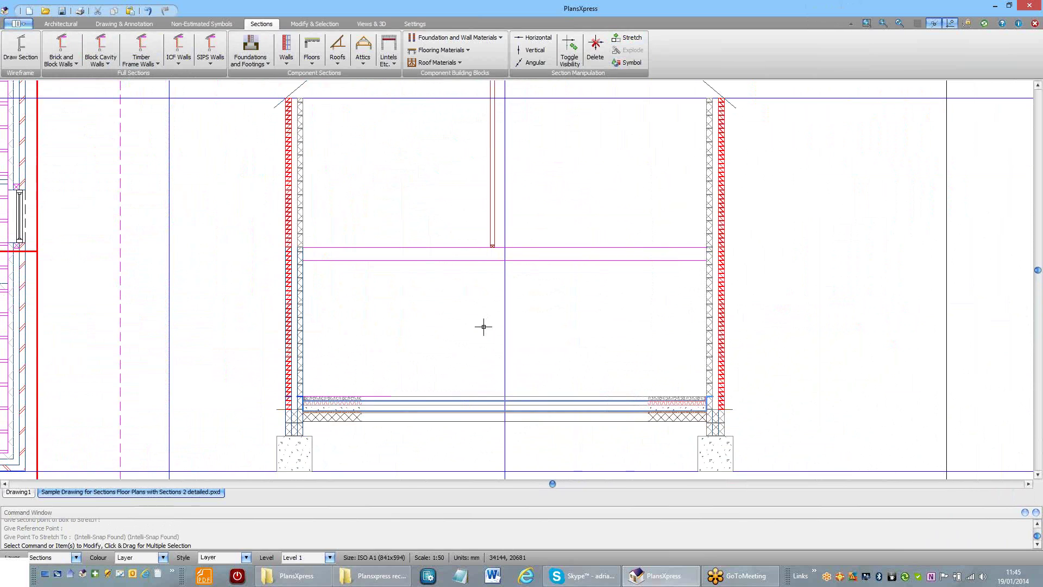
left_click(312, 52)
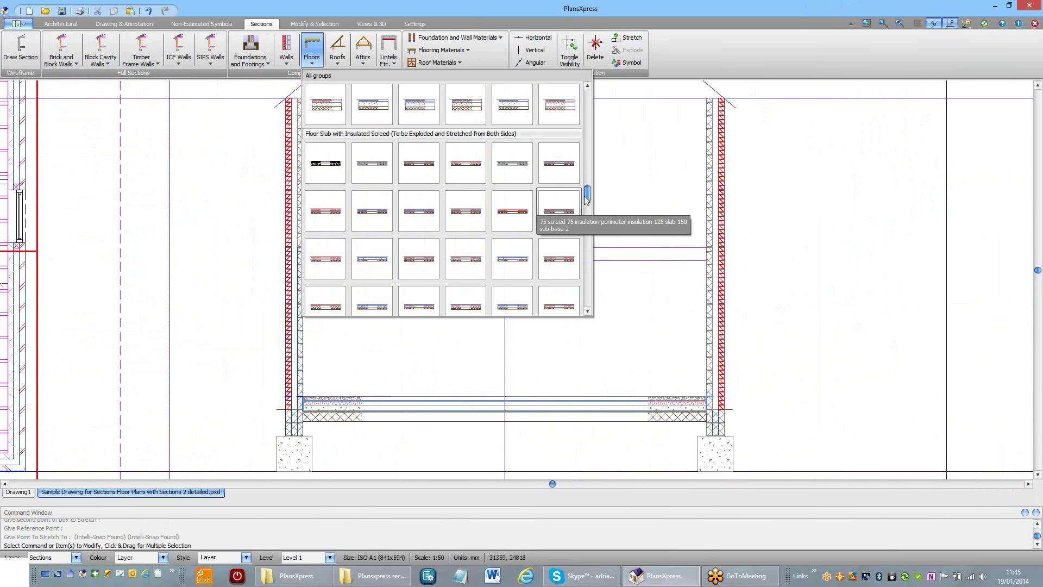
left_click_drag(585, 200, 584, 251)
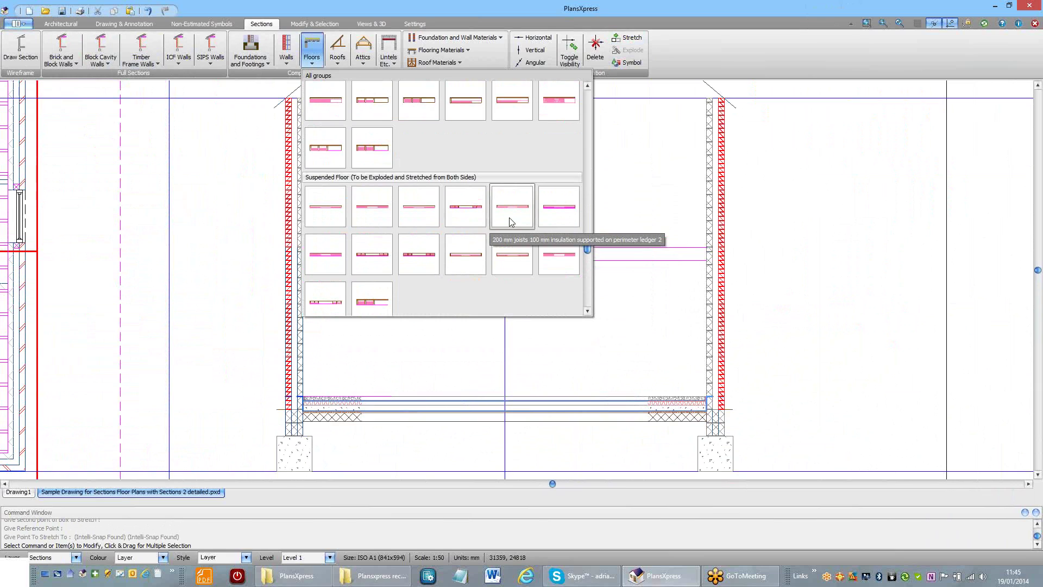
left_click(557, 220)
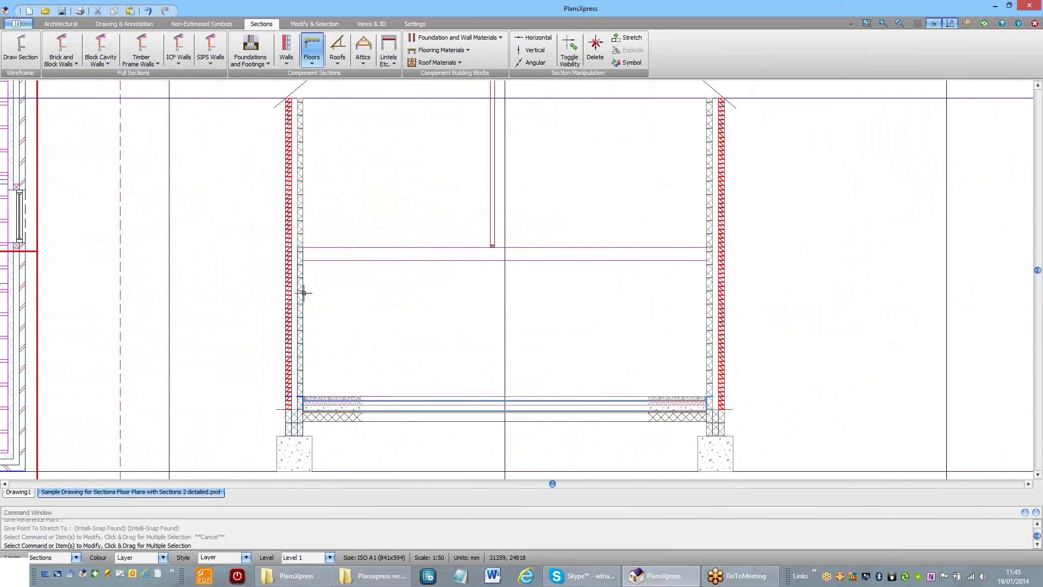
scroll(314, 274, "up", 5)
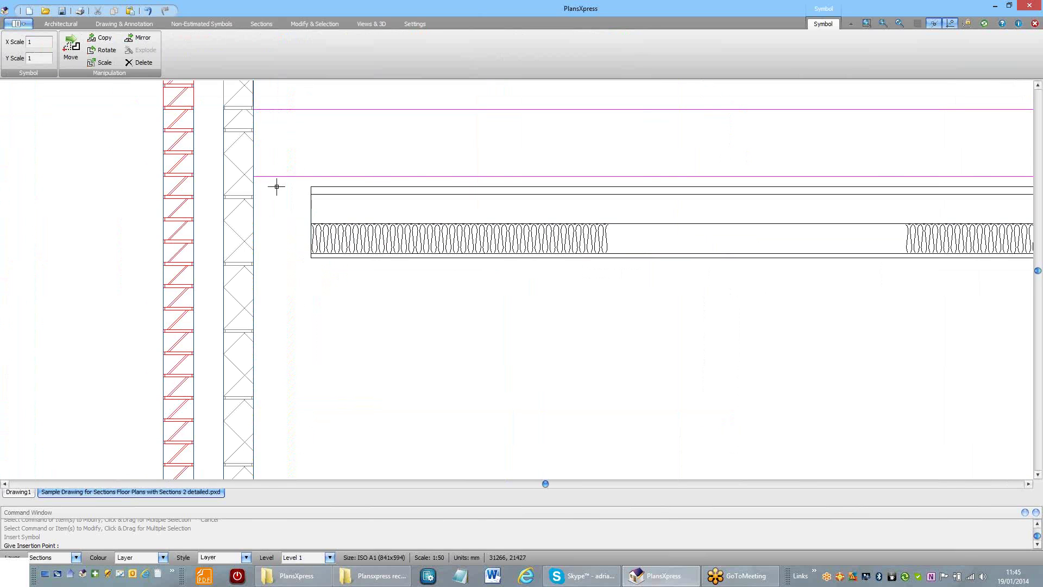
left_click(258, 179)
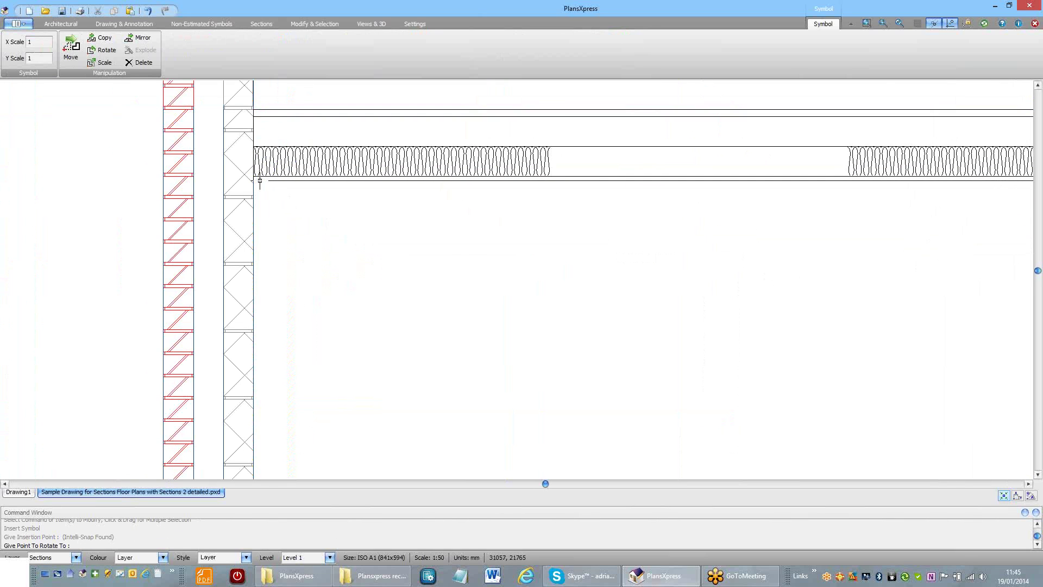
left_click(260, 181)
scroll(345, 272, "down", 5)
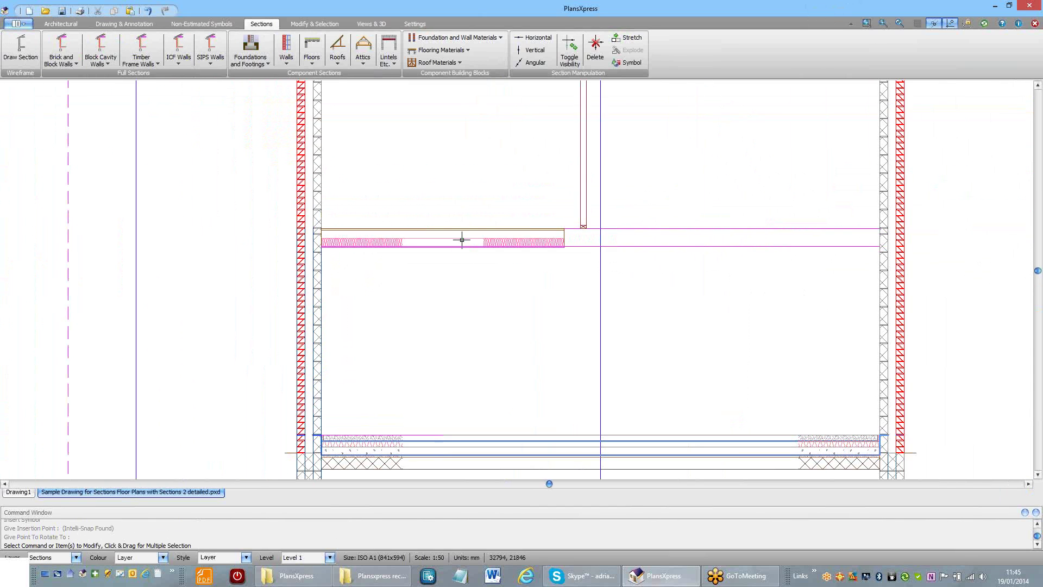
Step: Explode the inserted suspended floor component
left_click(462, 245)
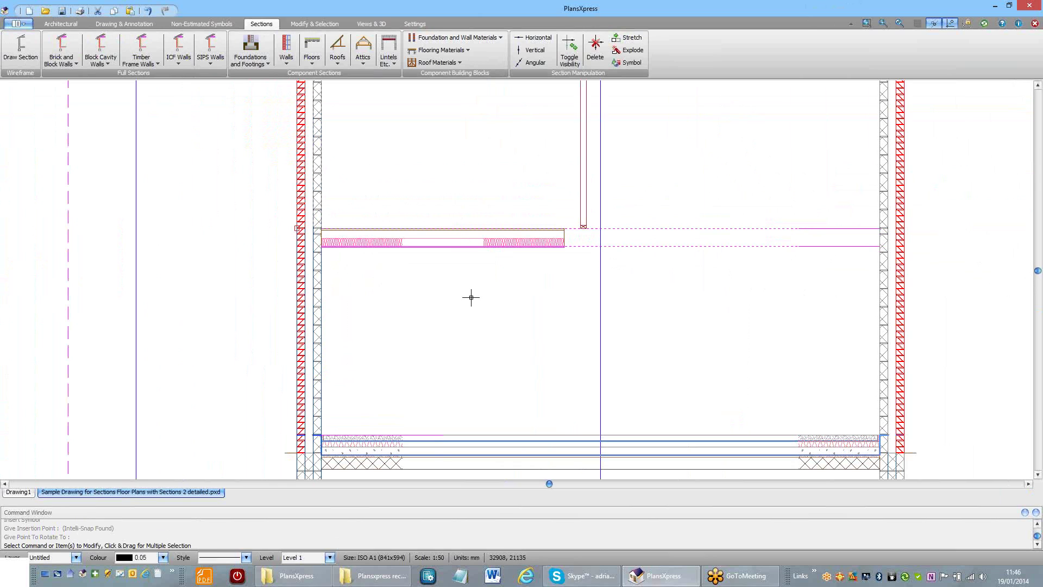
left_click(486, 243)
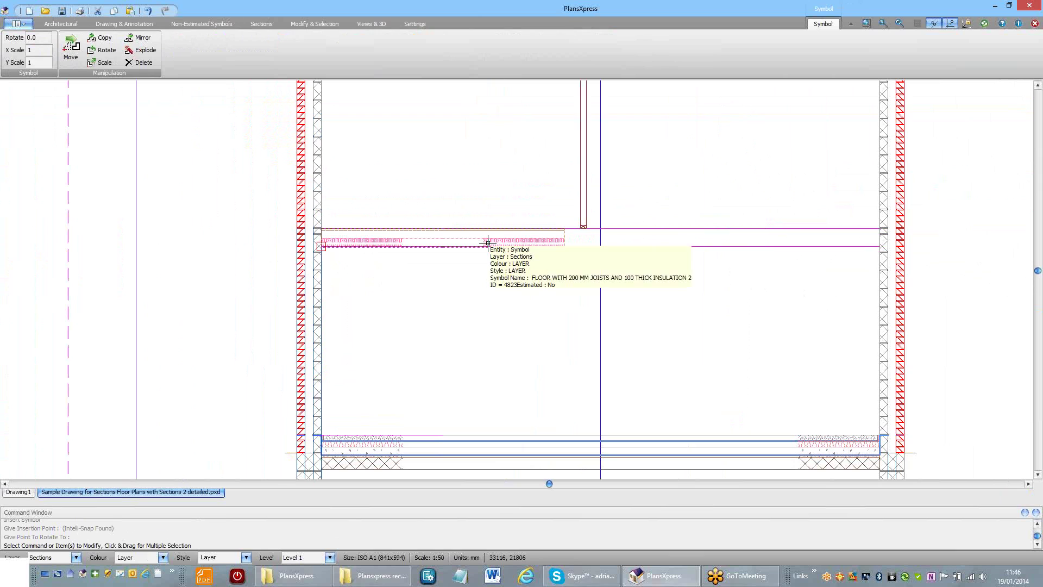
left_click(141, 50)
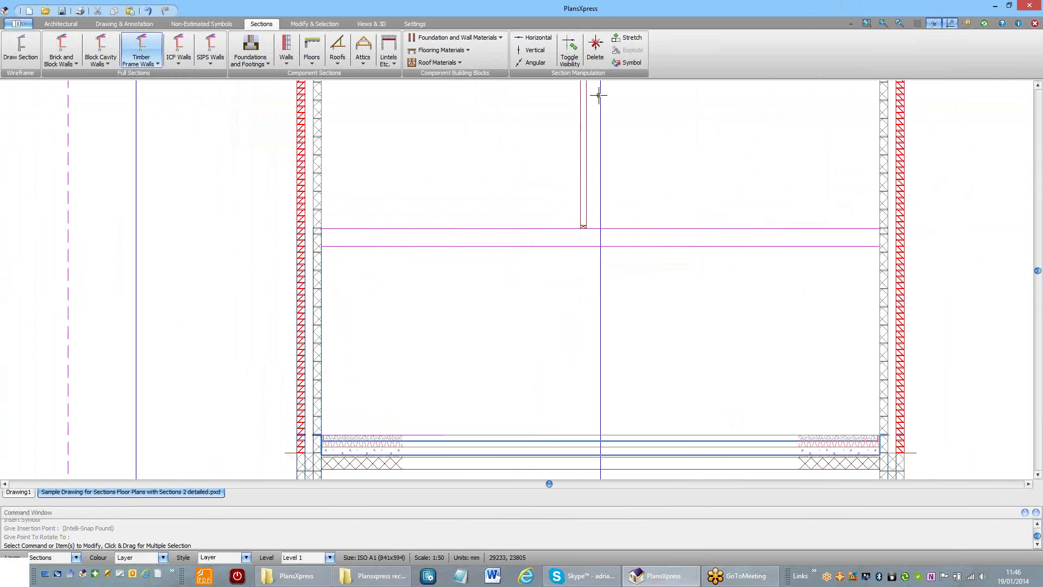
Step: Stretch the free right end of the suspended floor along the first floor line to the right wall's inner face
left_click(615, 39)
left_click(469, 190)
left_click(570, 283)
scroll(582, 235, "up", 2)
scroll(571, 229, "up", 3)
left_click(507, 210)
scroll(507, 211, "down", 3)
scroll(496, 217, "down", 3)
scroll(715, 222, "up", 3)
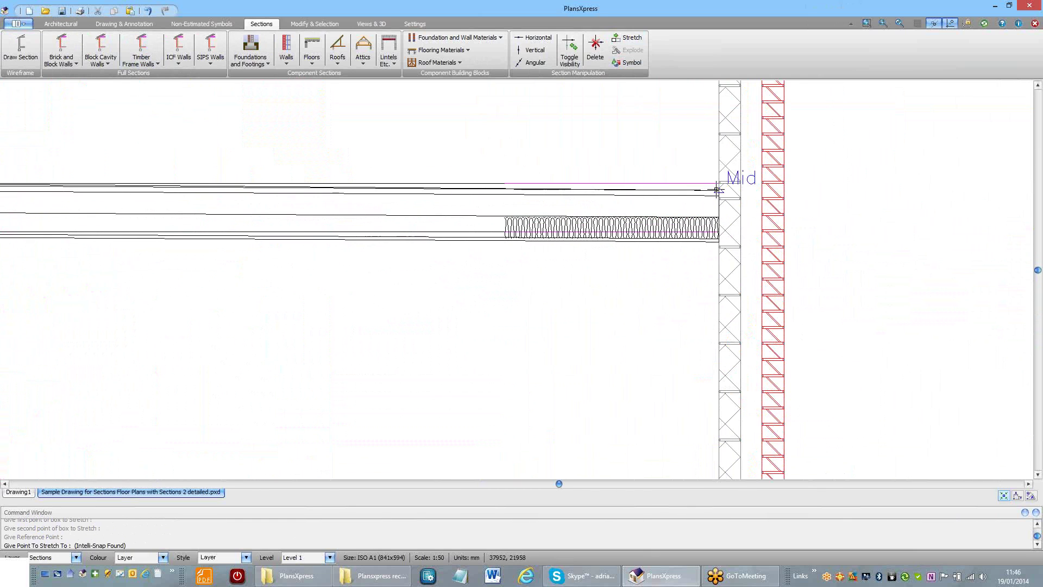
scroll(706, 182, "up", 3)
scroll(702, 184, "up", 2)
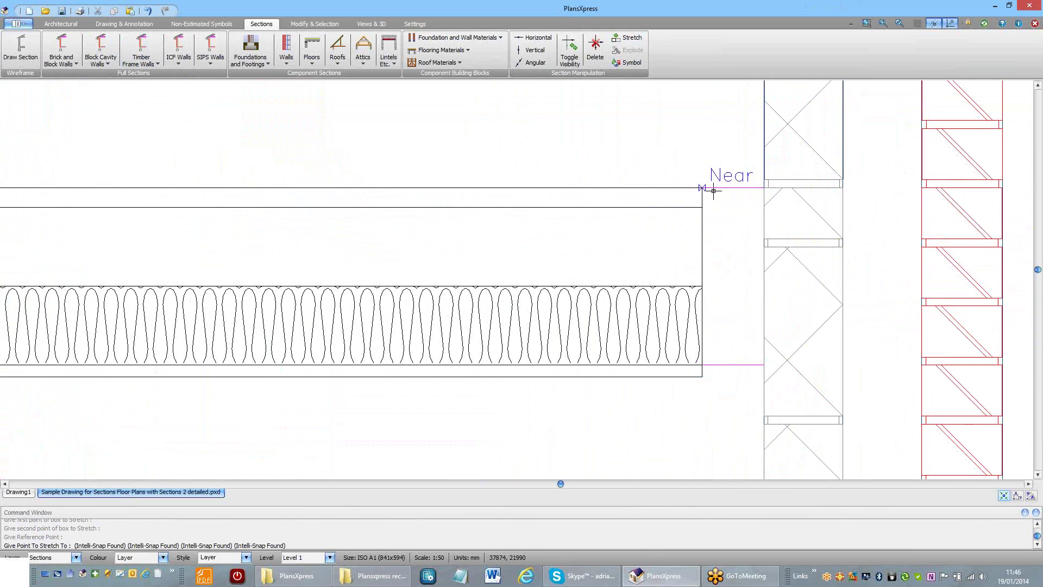
left_click(763, 189)
Step: Insert an insulated metal stud partition on the first floor, centred on the base of the wireframe partition outline, without rotating it
scroll(580, 252, "down", 3)
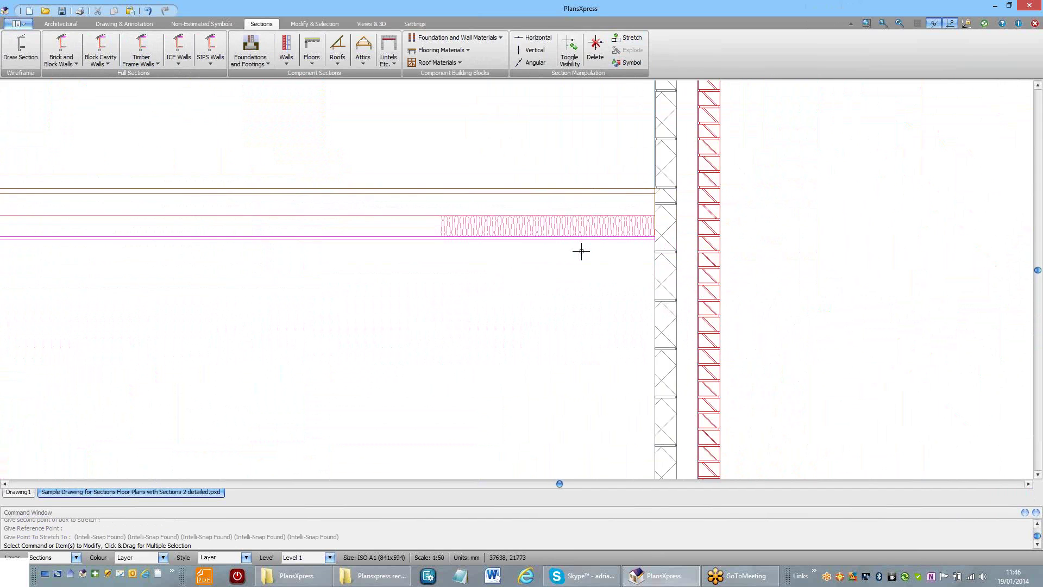
scroll(580, 252, "down", 4)
scroll(514, 247, "down", 1)
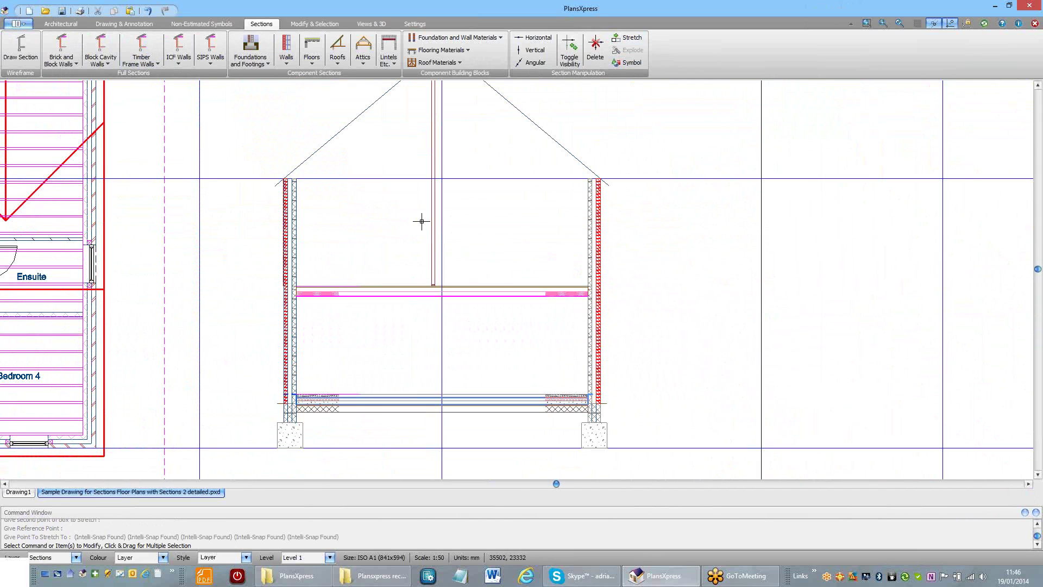
scroll(422, 221, "up", 2)
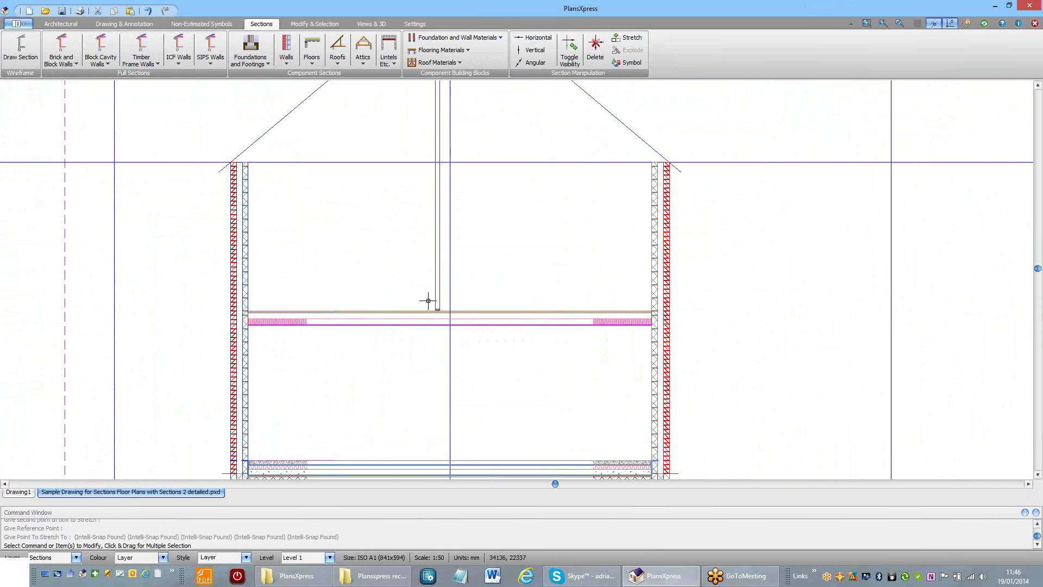
left_click(287, 63)
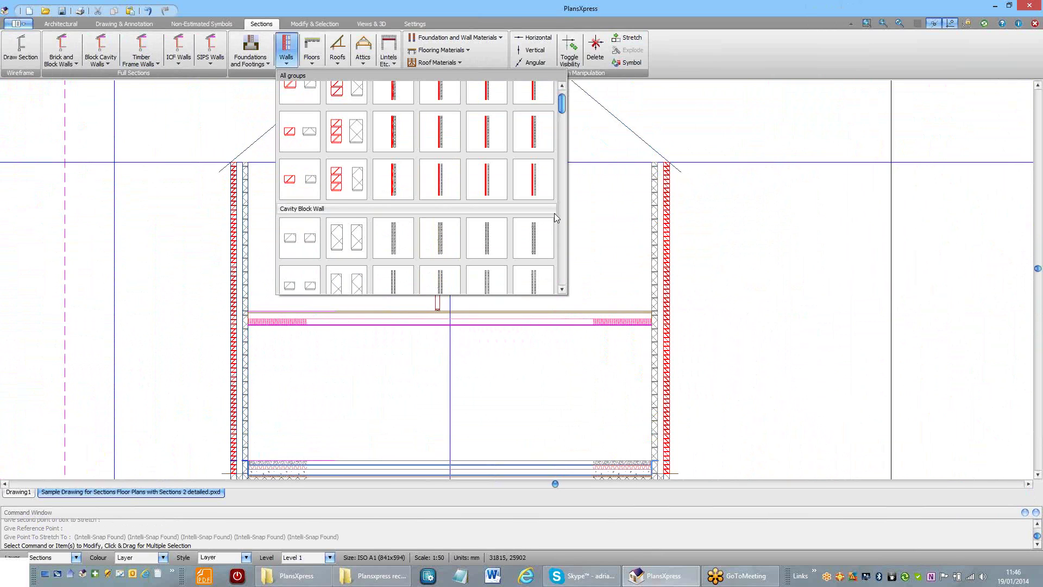
left_click_drag(565, 106, 577, 216)
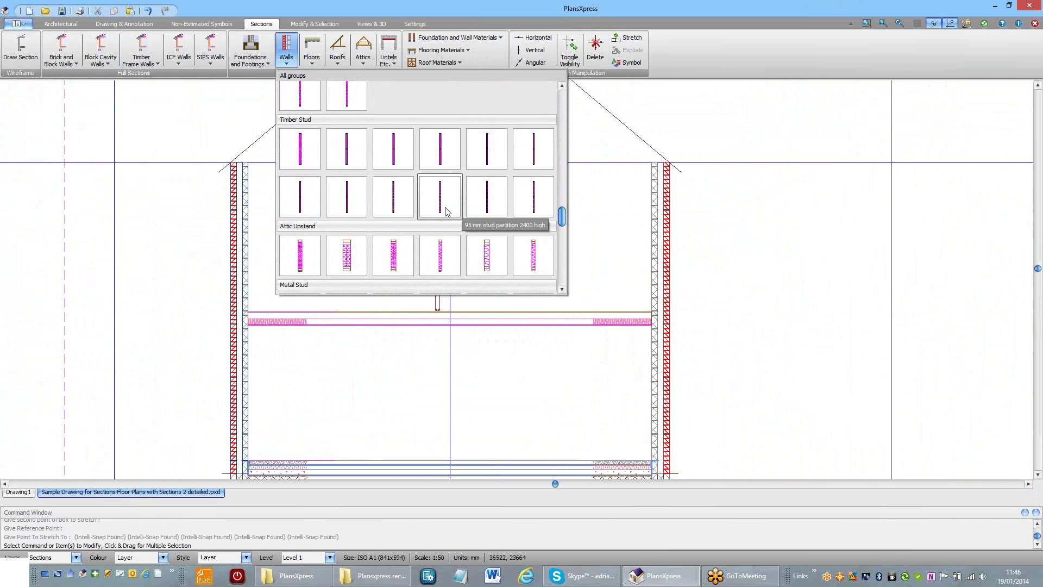
scroll(446, 210, "down", 3)
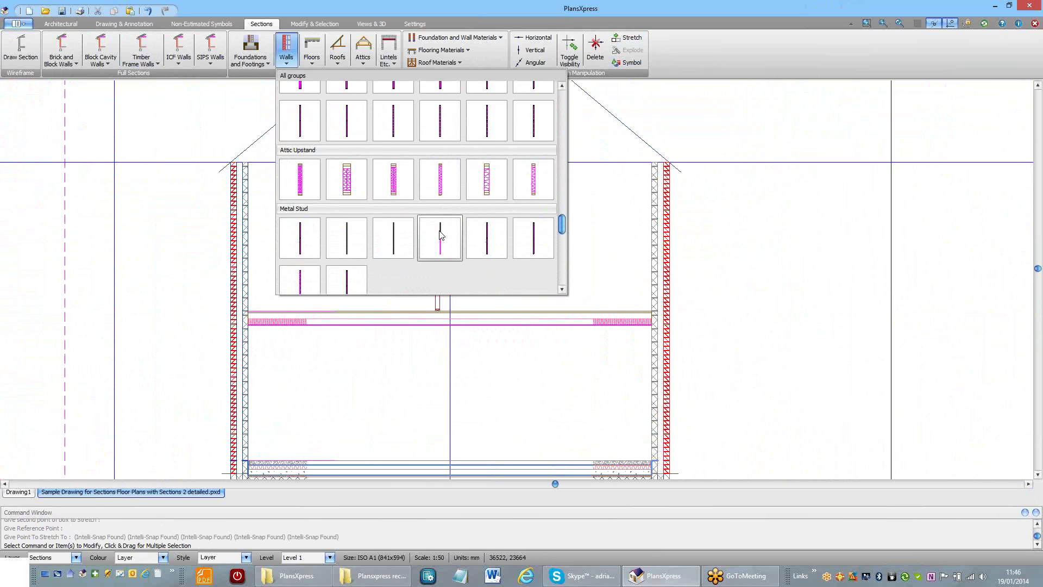
left_click(345, 283)
scroll(407, 291, "up", 5)
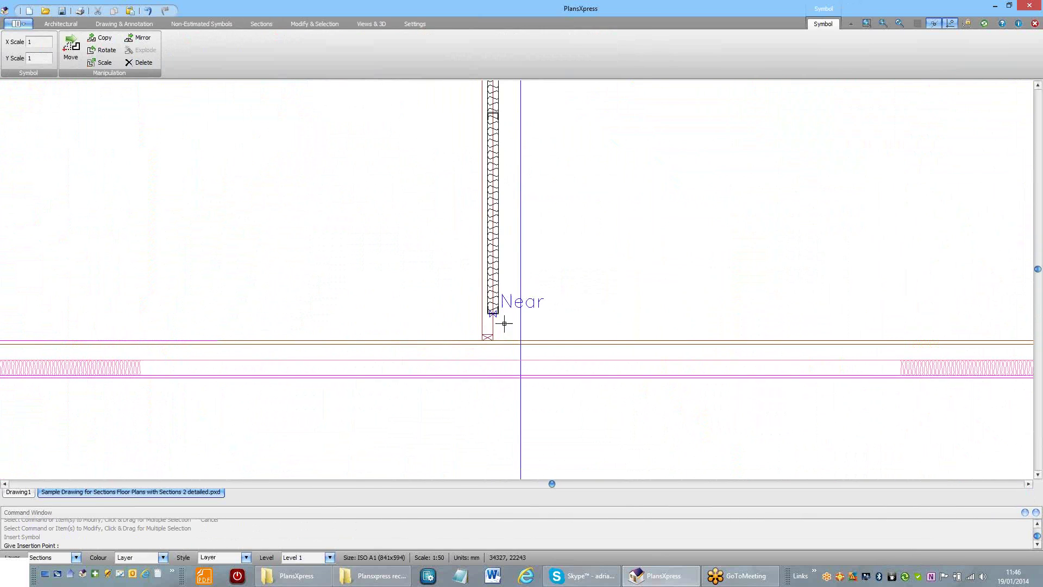
scroll(492, 334, "up", 4)
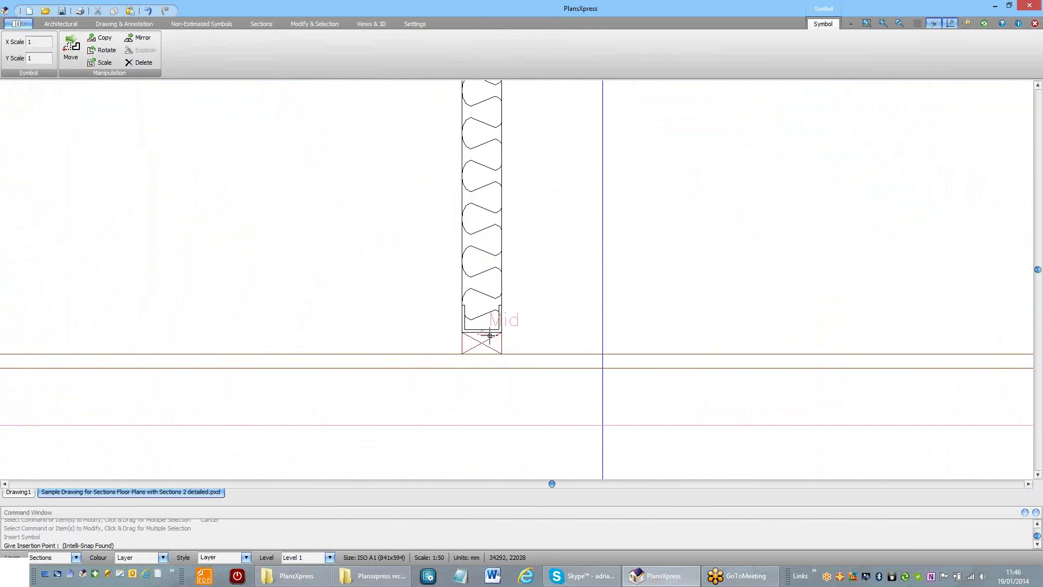
left_click(488, 351)
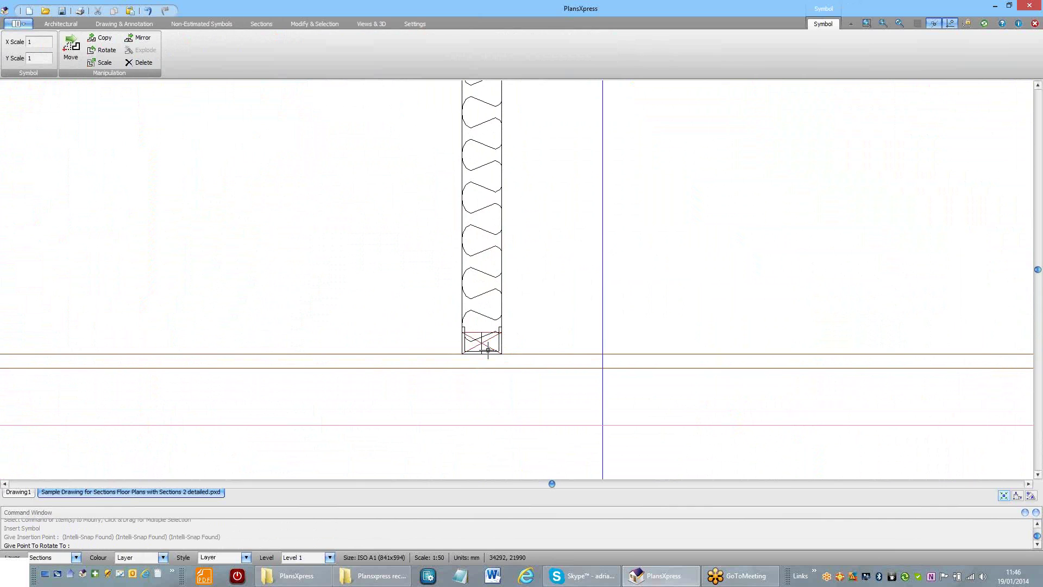
left_click(488, 350)
Step: Delete the original wireframe partition outline behind the inserted metal stud partition
scroll(484, 343, "up", 4)
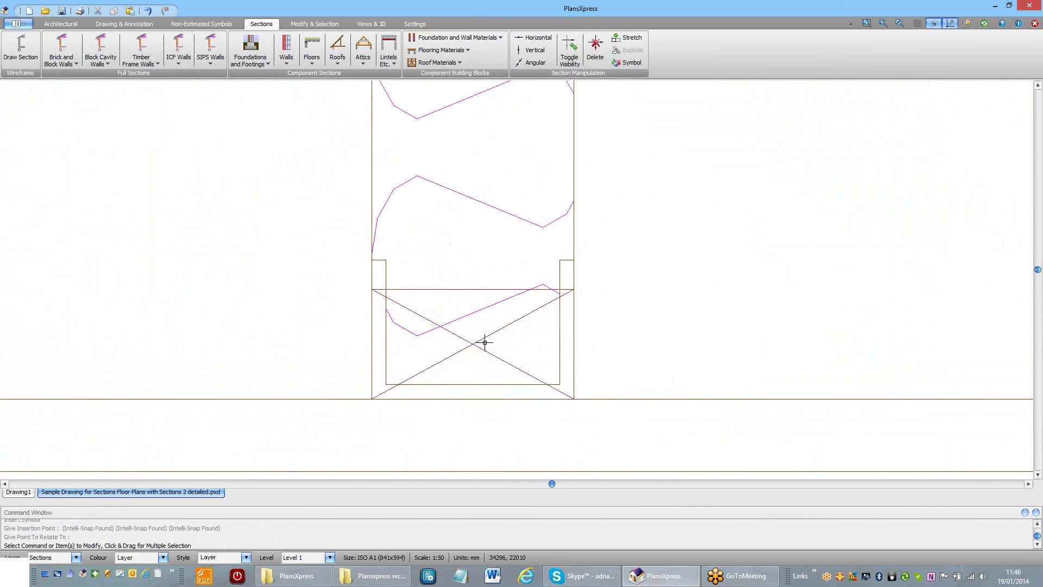
left_click(484, 340)
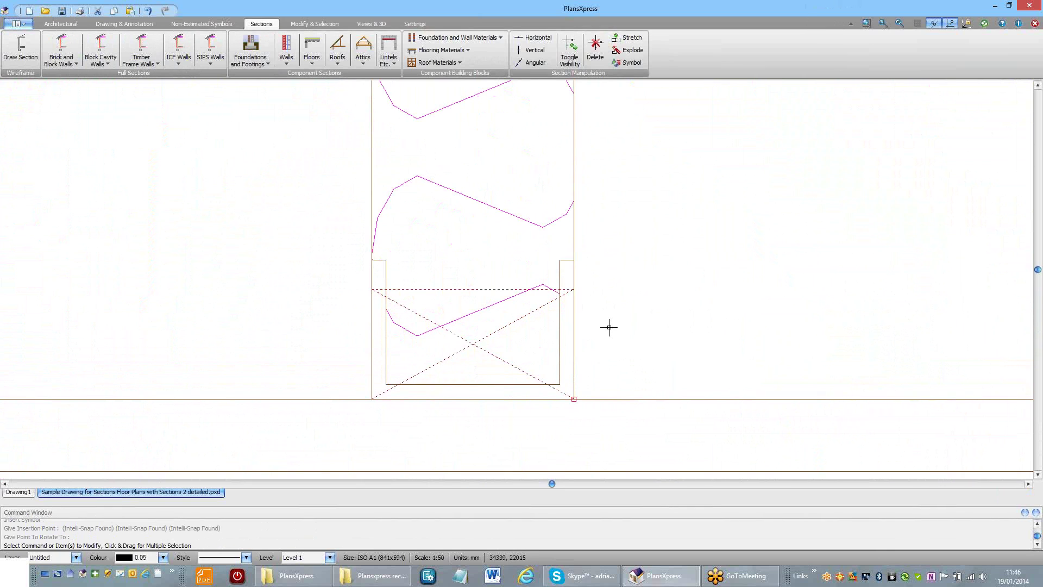
key("Escape")
scroll(609, 327, "down", 8)
scroll(682, 243, "down", 1)
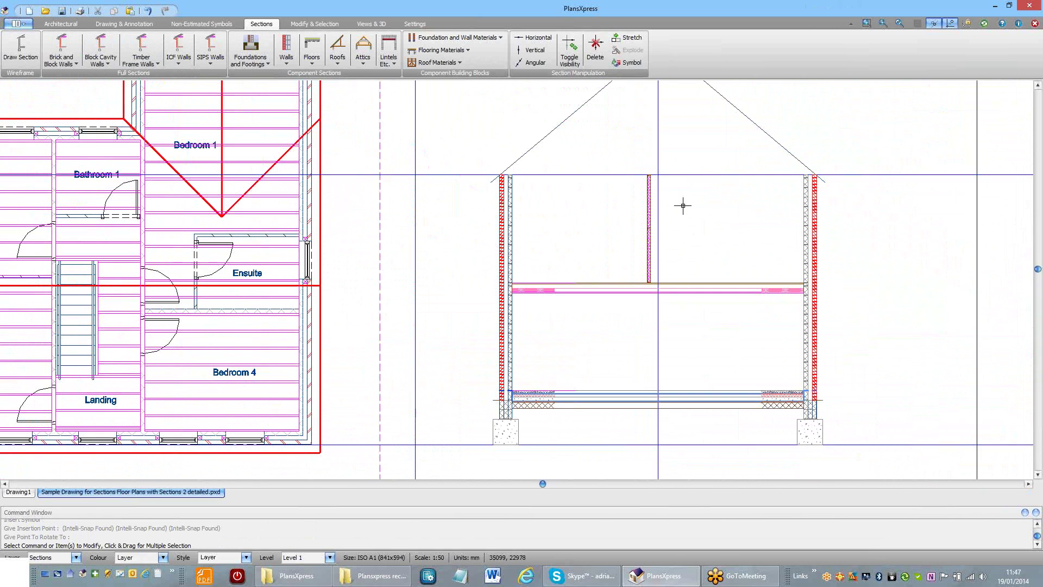
Step: Measure the span between the cavity-side top corners of the two blockwork inner leaves with a linear dimension, leaving it unplaced
scroll(515, 267, "up", 1)
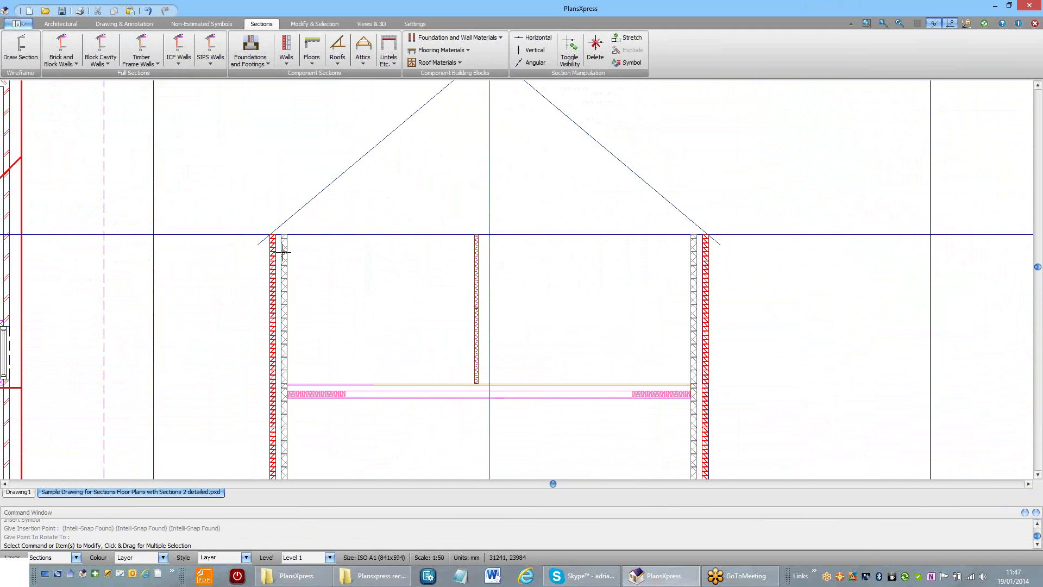
scroll(283, 253, "up", 1)
scroll(277, 253, "up", 2)
scroll(386, 279, "down", 1)
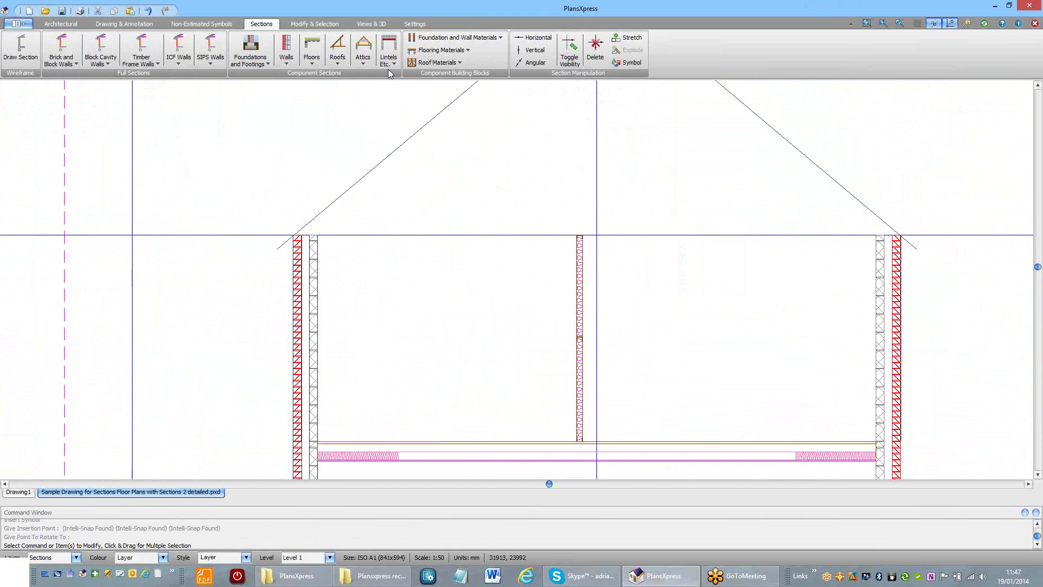
left_click(199, 24)
left_click(151, 24)
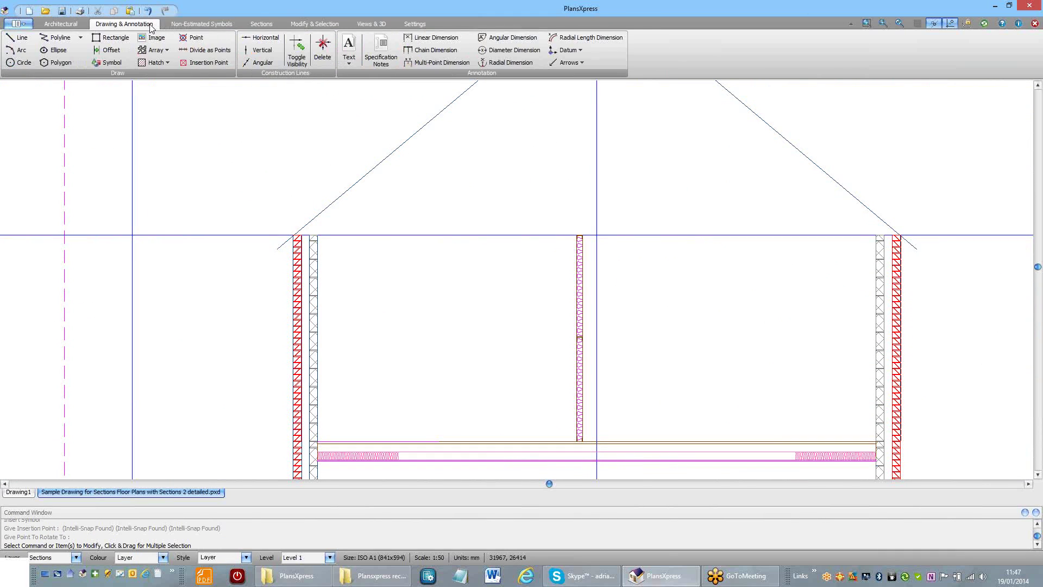
left_click(422, 38)
scroll(280, 226, "up", 5)
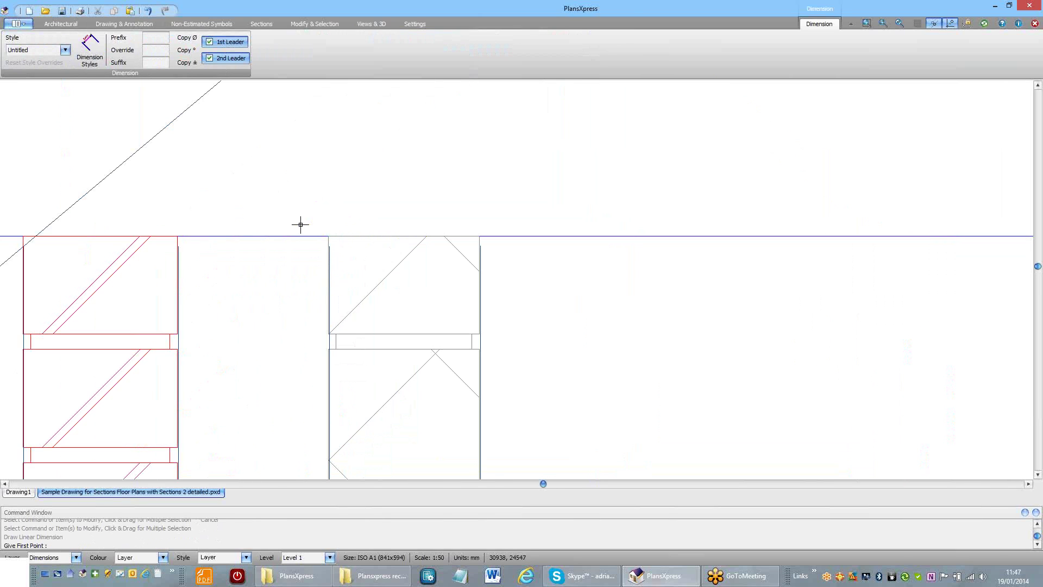
scroll(331, 232, "up", 2)
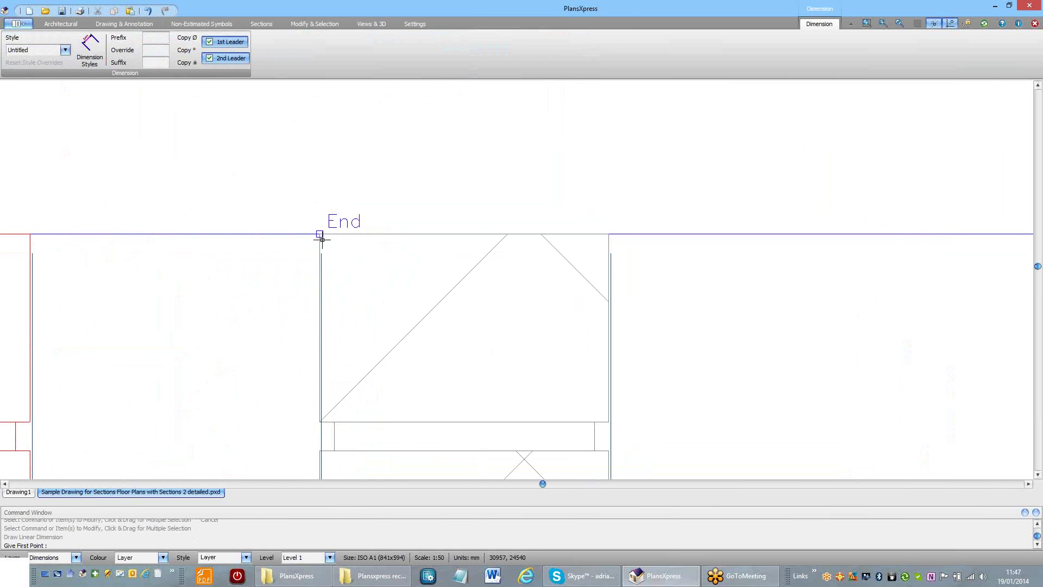
left_click(321, 238)
scroll(321, 233, "down", 4)
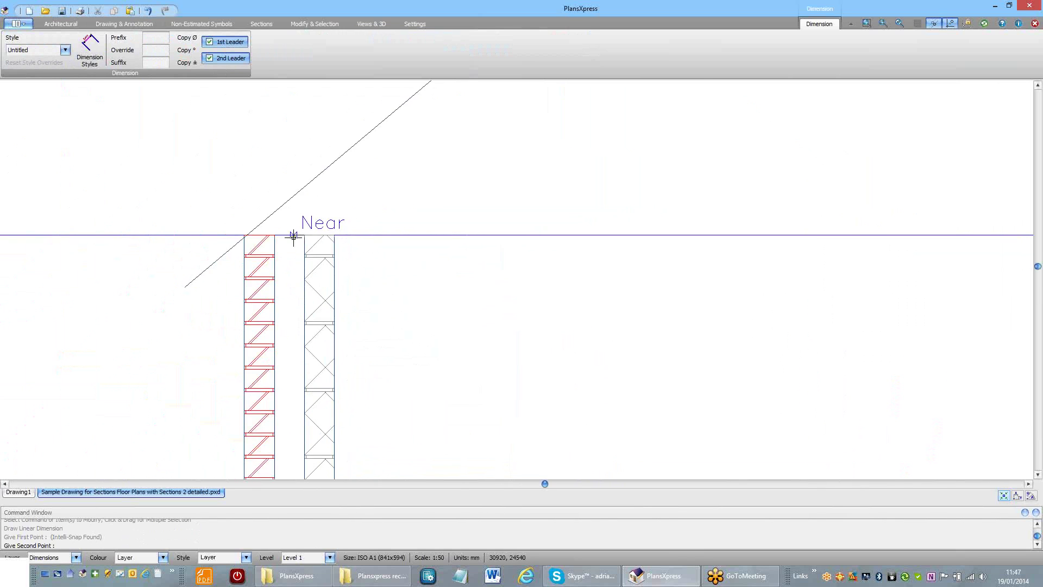
scroll(294, 237, "down", 2)
scroll(609, 227, "up", 8)
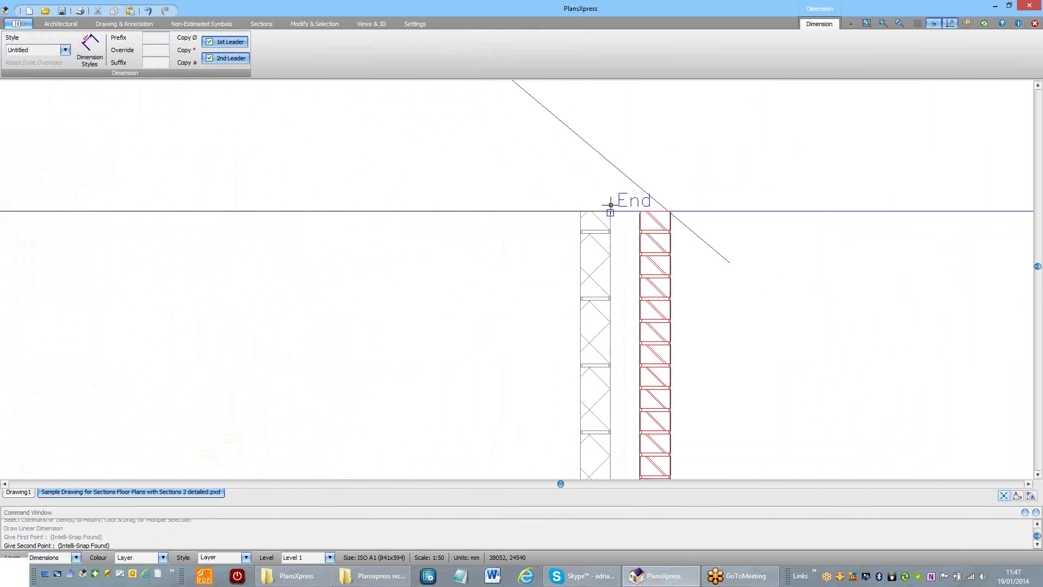
scroll(601, 228, "up", 1)
scroll(612, 233, "up", 2)
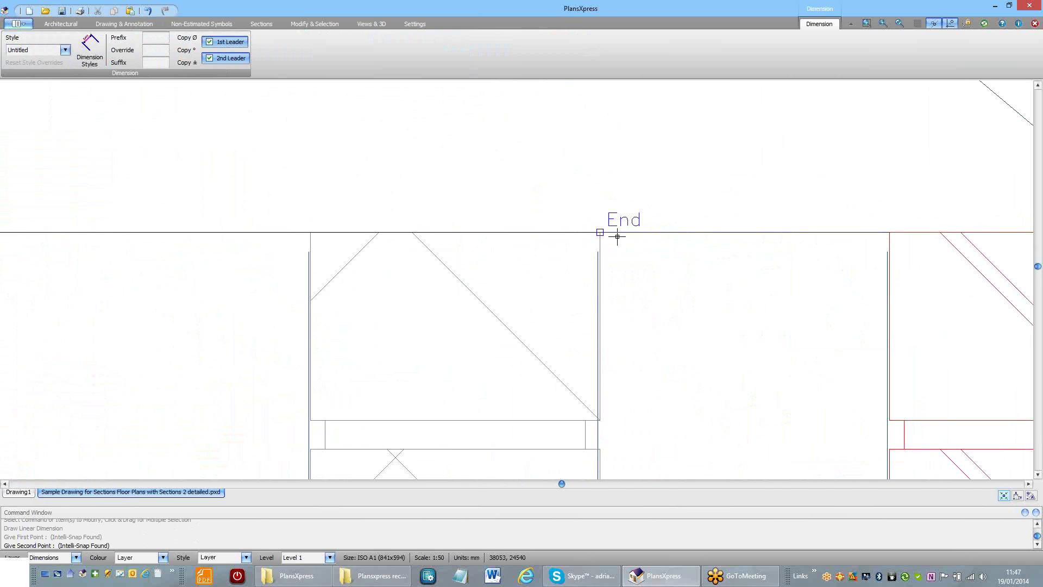
left_click(603, 238)
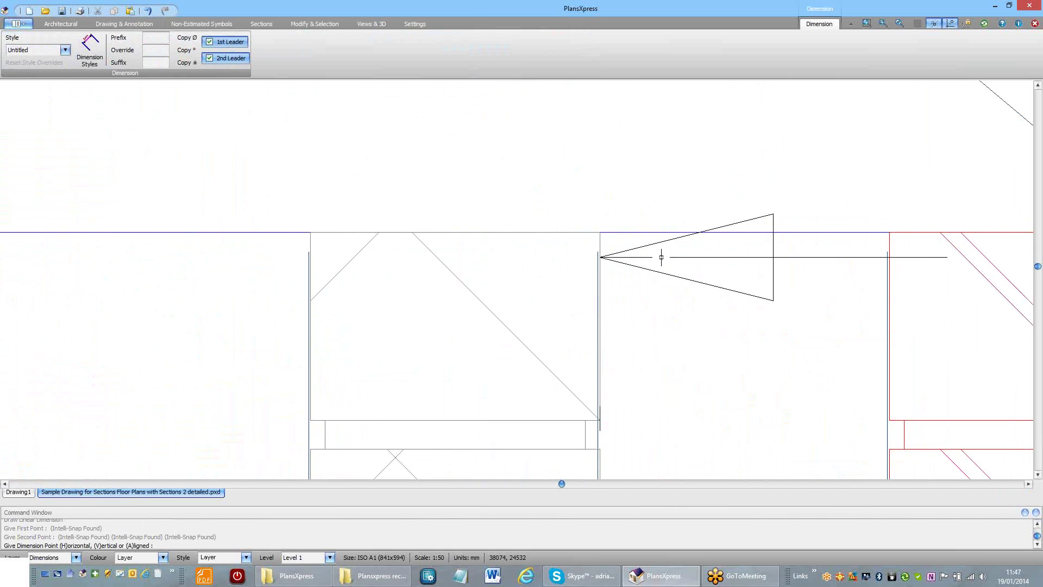
scroll(678, 256, "down", 3)
scroll(317, 208, "down", 4)
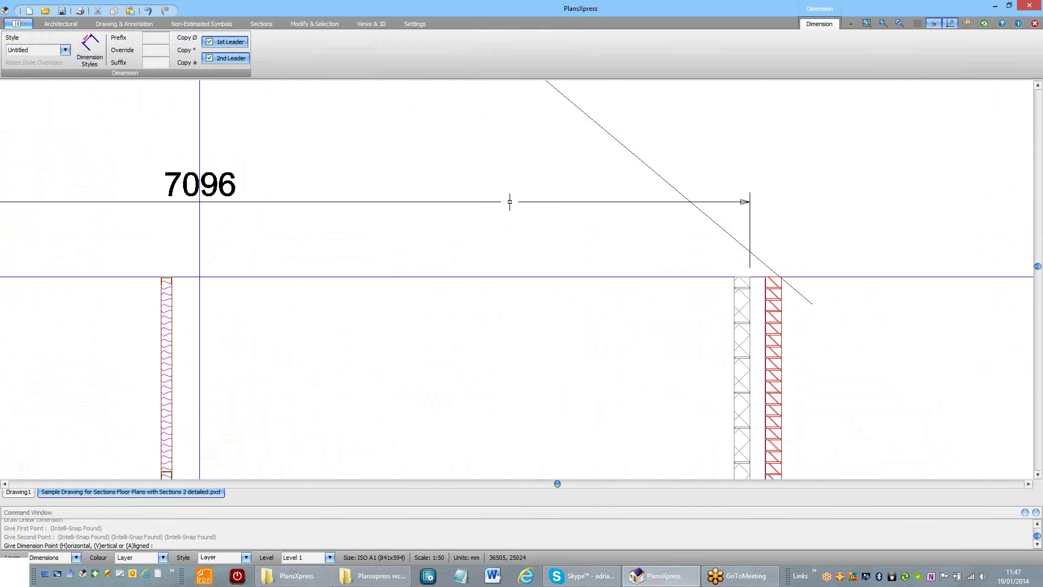
key("Escape")
Step: Set up the parametric roof truss Truss 1 with rafter and tie thickness 125, span 7096, roof pitch 40 and overhang 350
scroll(495, 324, "down", 4)
middle_click_drag(491, 337, 520, 291)
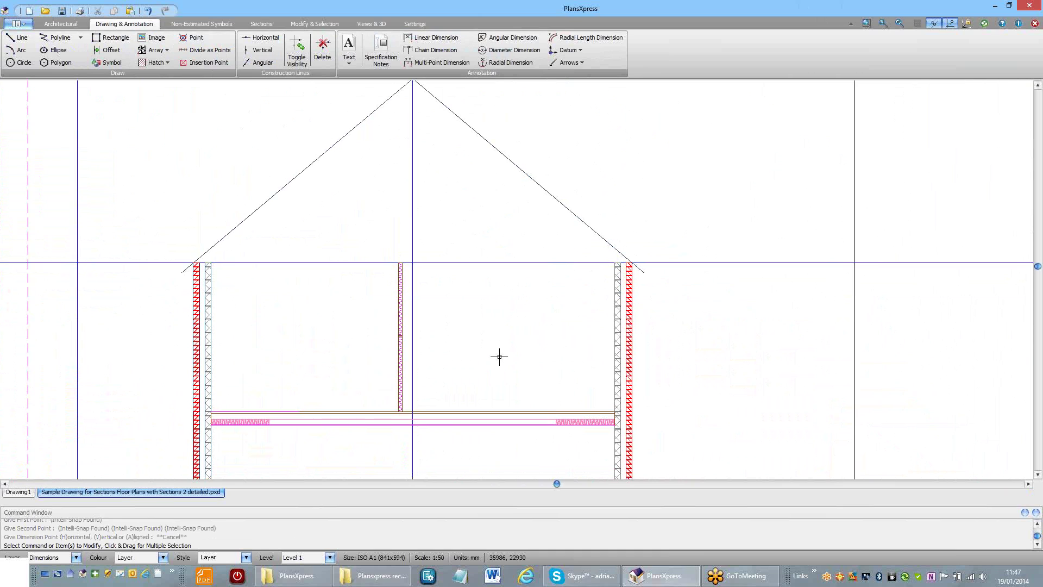
left_click(261, 25)
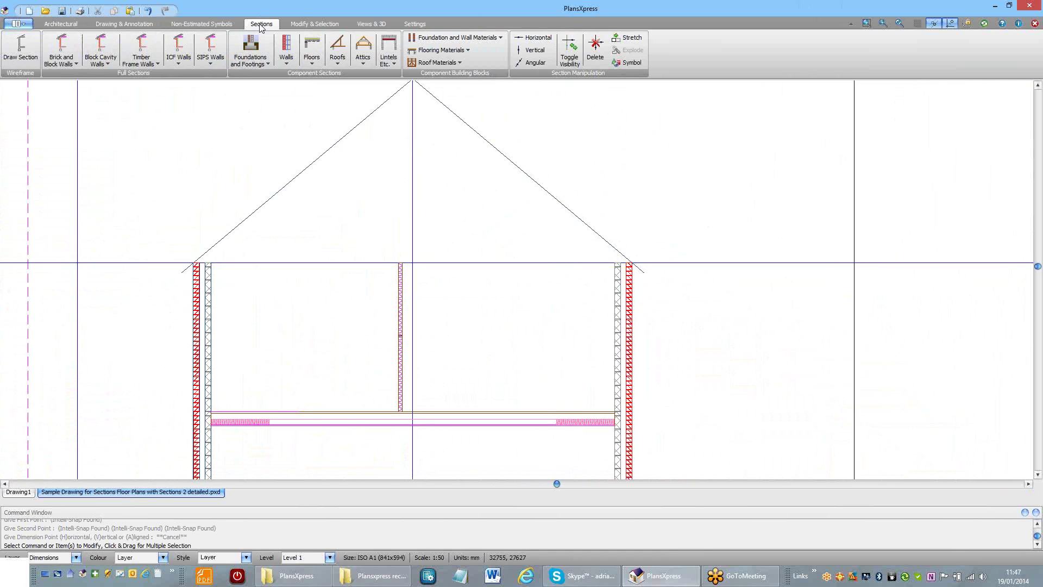
left_click(337, 65)
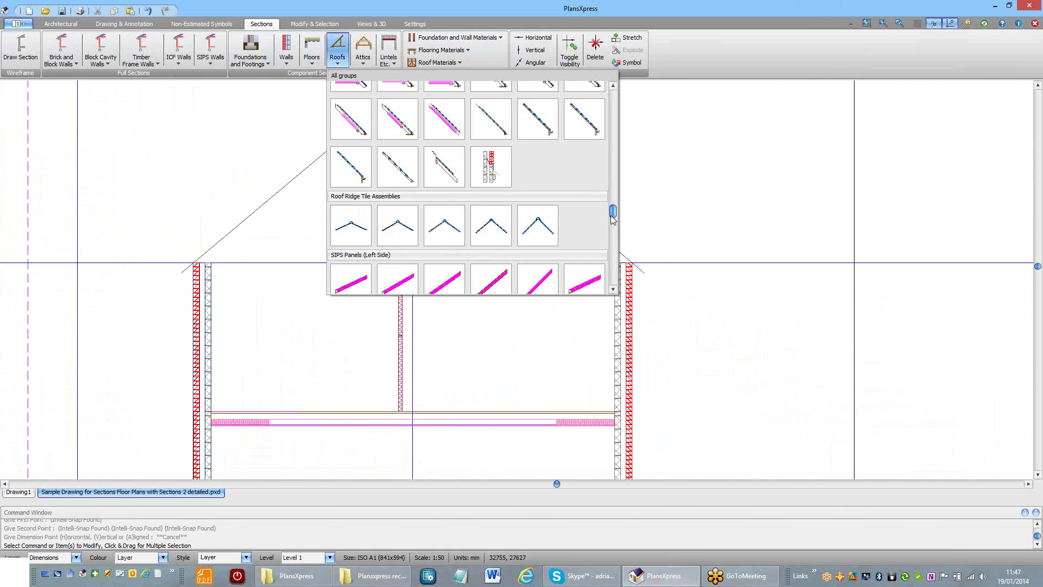
left_click_drag(612, 214, 623, 96)
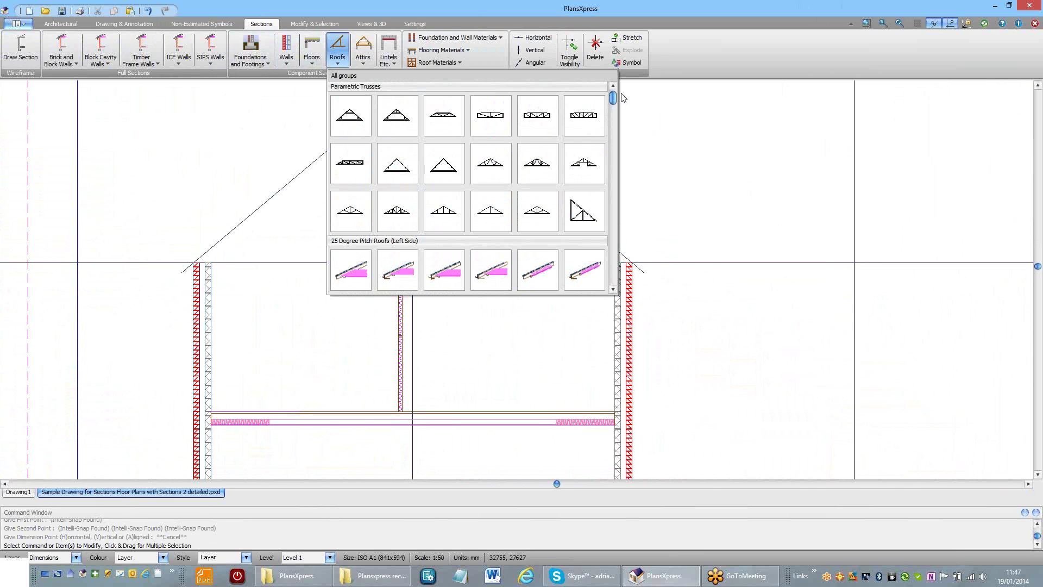
left_click(491, 172)
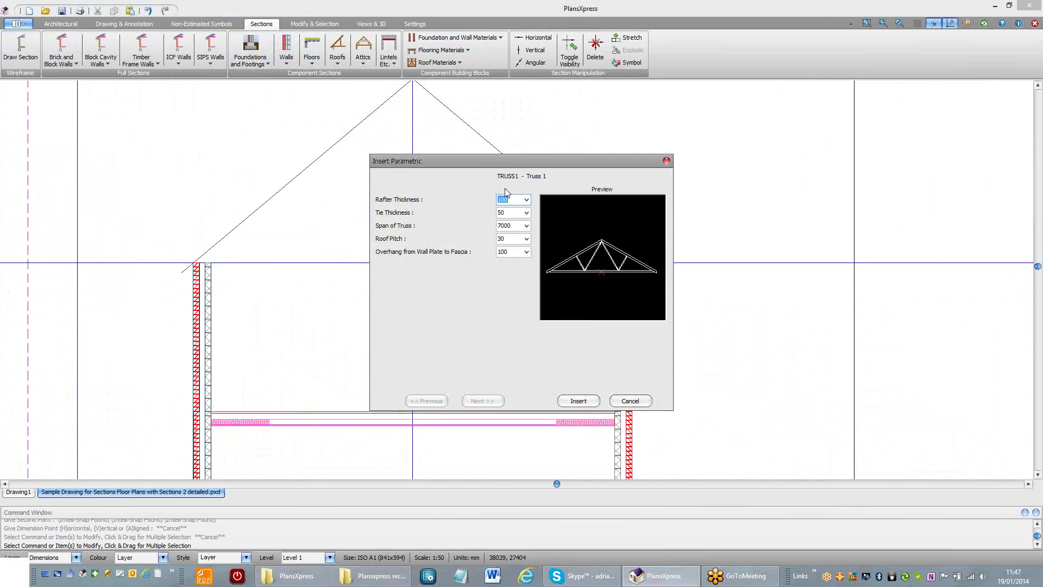
left_click(478, 196)
type("125")
key("Tab")
type("1")
key("Tab")
type("70")
key("Tab")
key("Tab")
type("3")
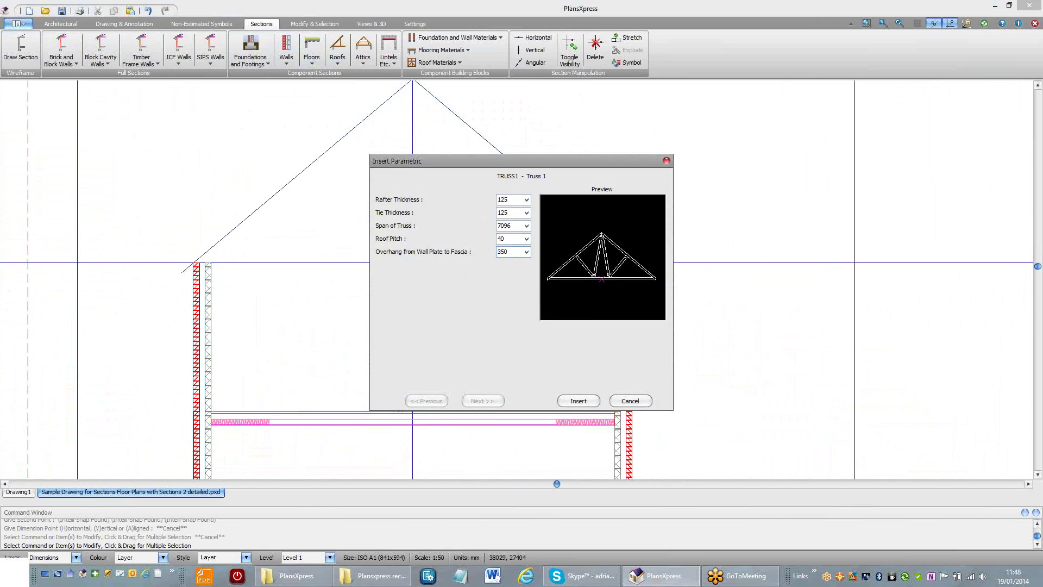
Step: Insert the truss unrotated where the vertical centre line meets the wall plate level line
left_click(577, 402)
scroll(410, 277, "up", 3)
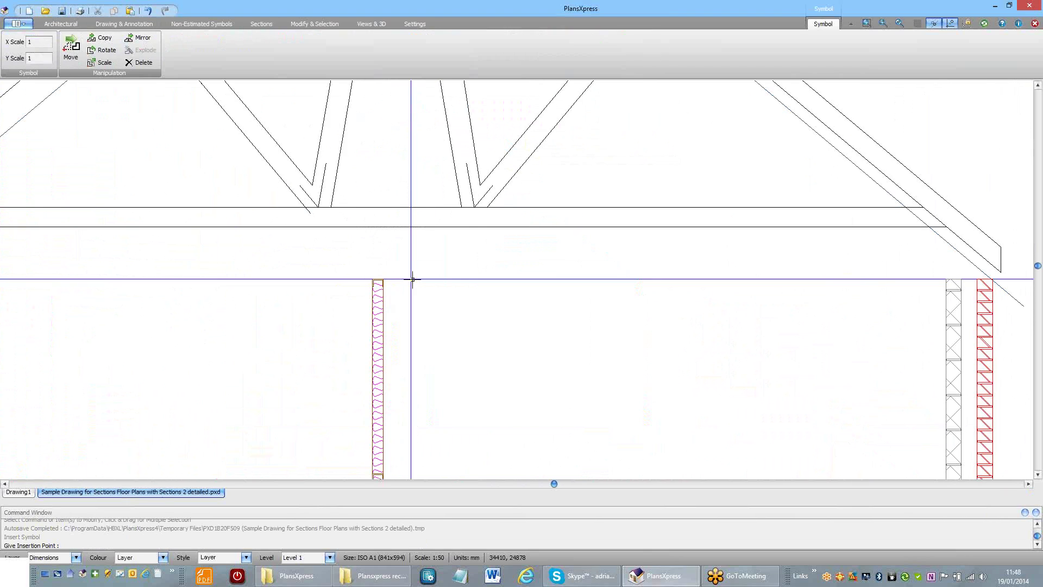
left_click(412, 278)
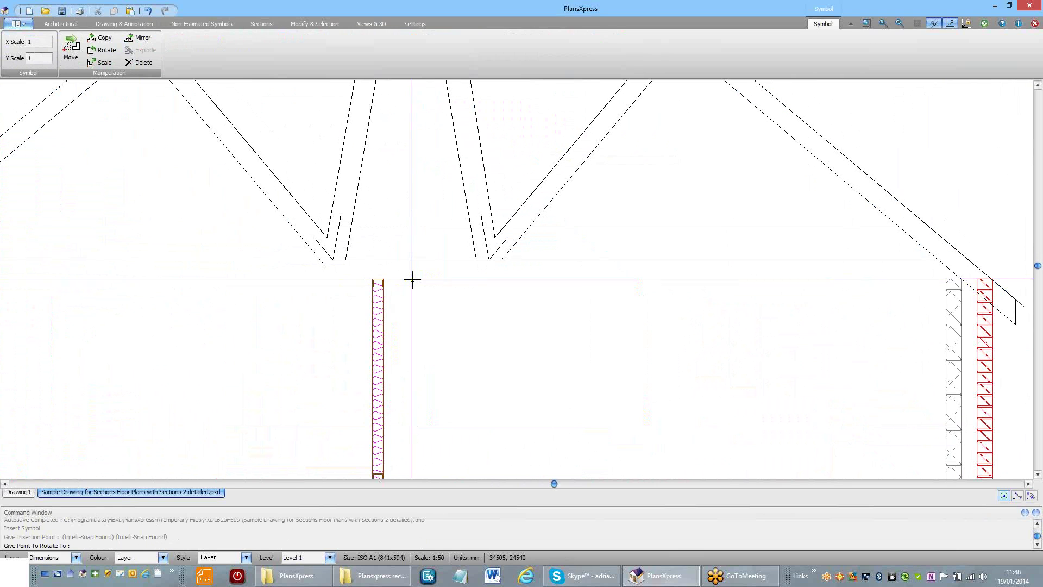
left_click(478, 324)
scroll(477, 324, "down", 3)
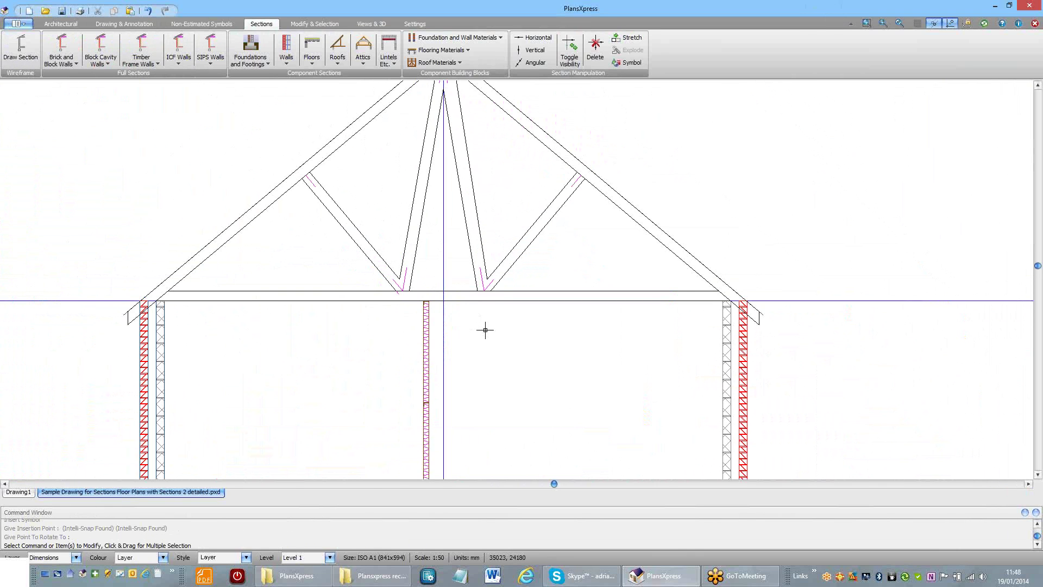
scroll(485, 329, "down", 1)
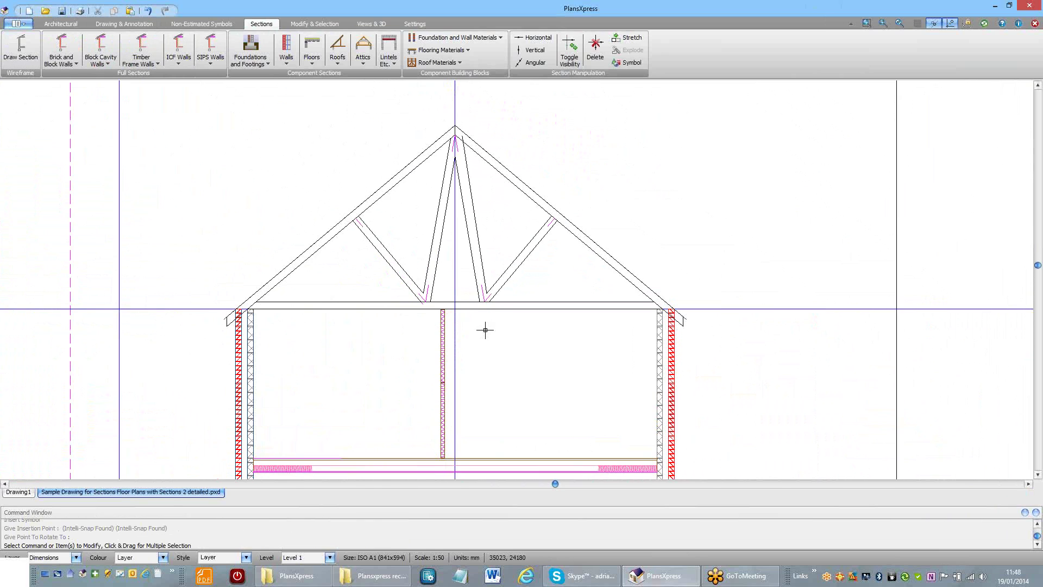
Step: Insert a left-side 40 degree roof and tile assembly with fascia and gutter, unrotated, at the upper rafter end of the left eaves
scroll(485, 330, "down", 1)
scroll(478, 330, "down", 1)
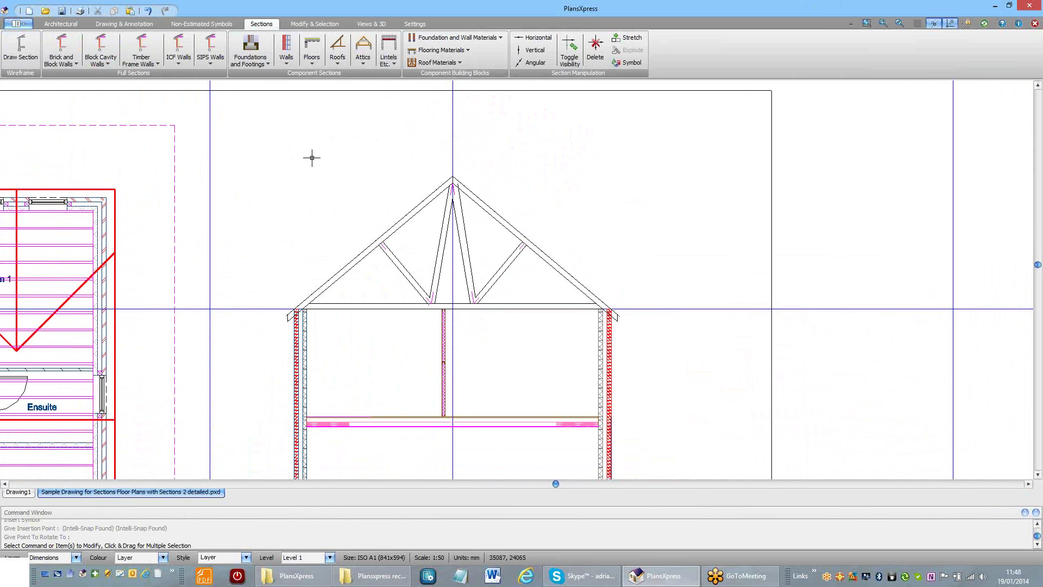
left_click(337, 65)
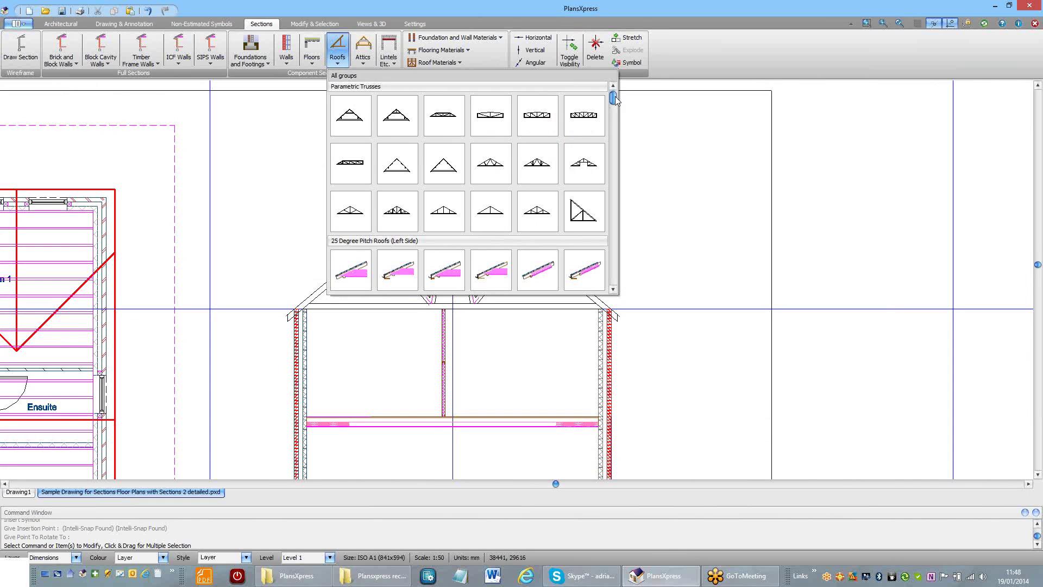
left_click_drag(615, 96, 622, 174)
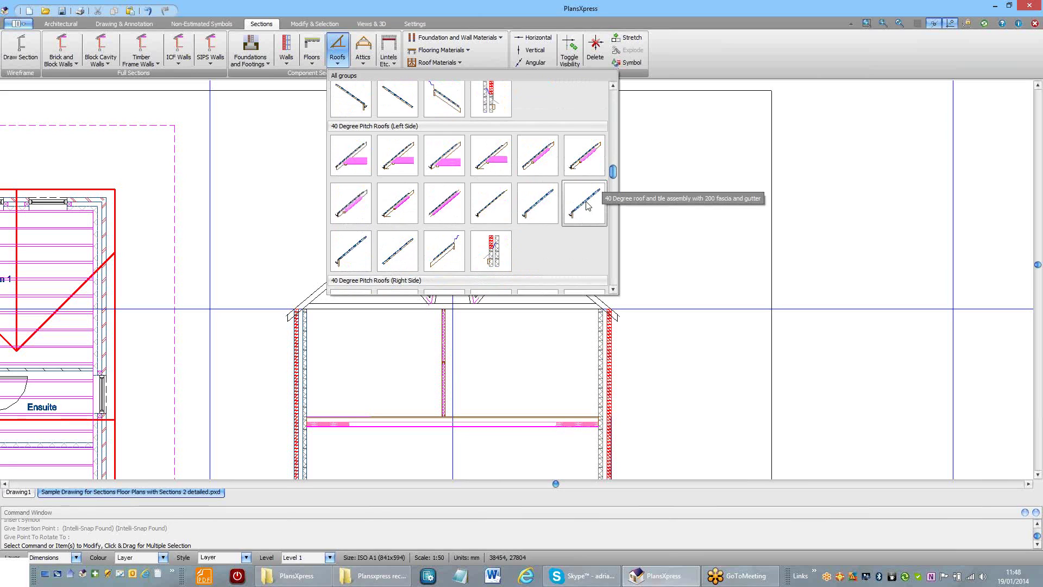
left_click(548, 206)
scroll(326, 326, "up", 4)
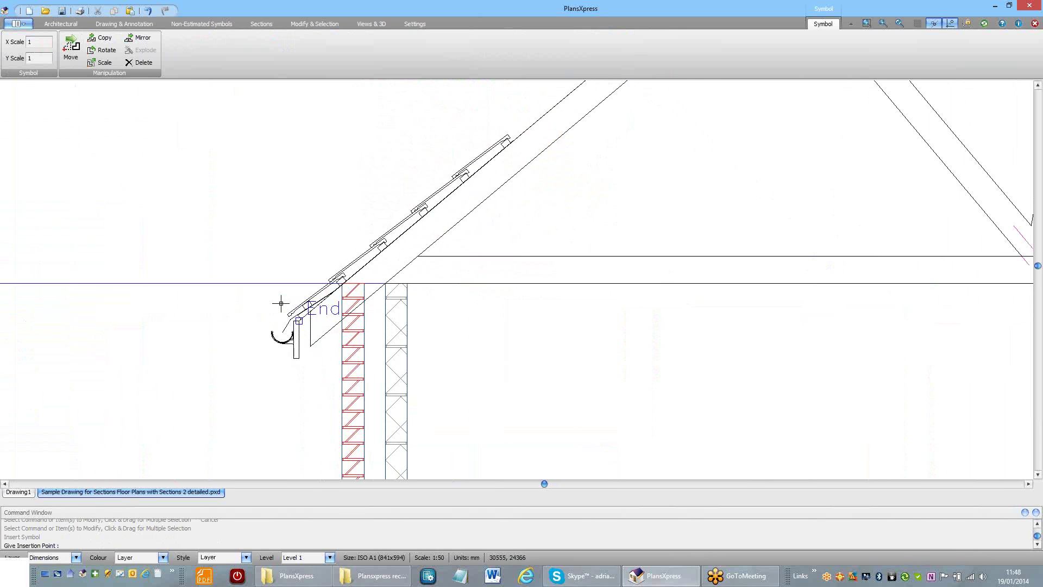
left_click(299, 305)
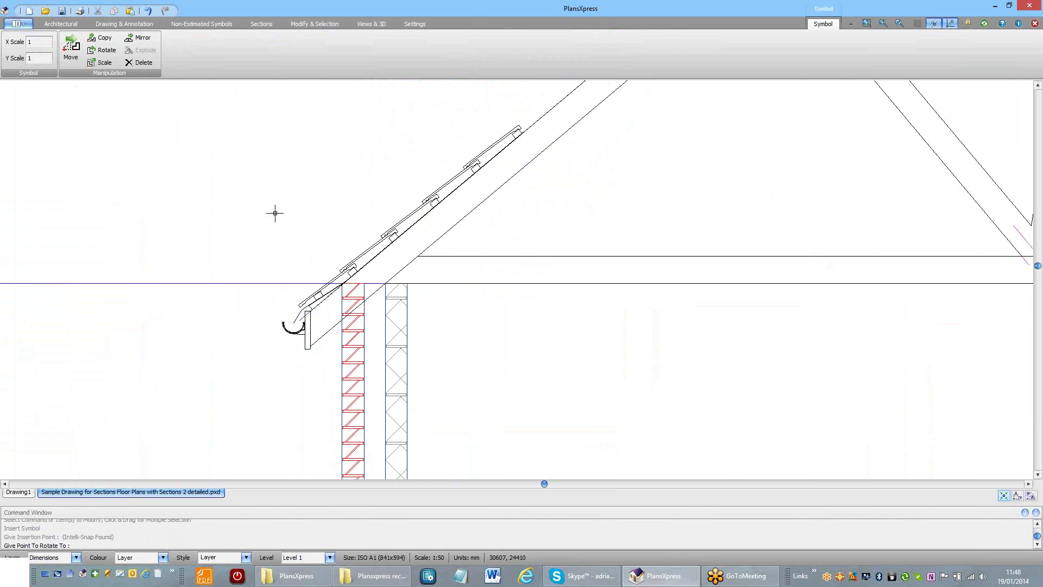
key("Return")
scroll(263, 211, "down", 3)
scroll(263, 212, "down", 4)
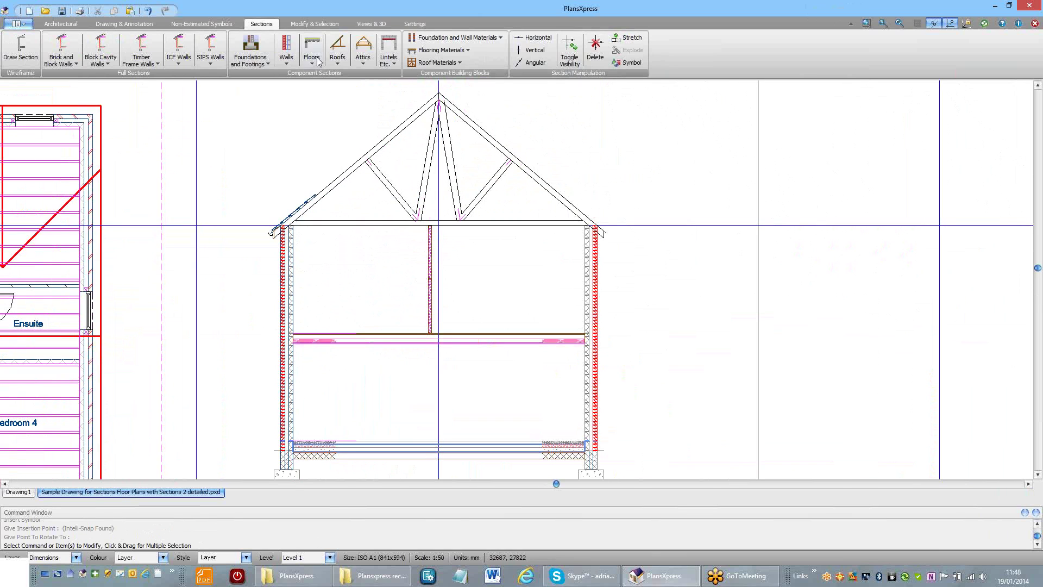
Step: Insert the matching right-side 40 degree roof and tile assembly with fascia and gutter, unrotated, at the right eaves rafter end
left_click(337, 57)
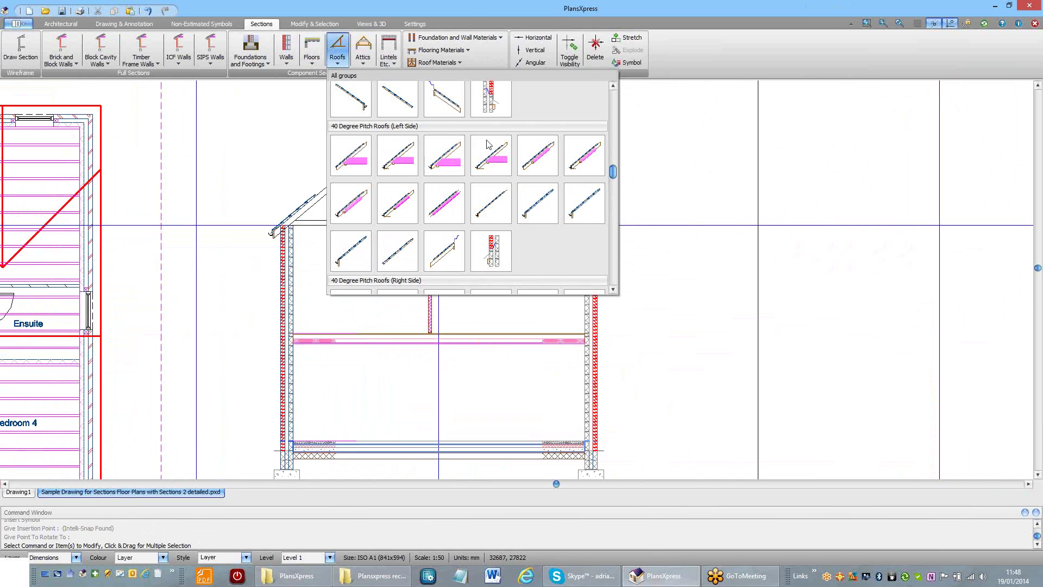
left_click_drag(616, 171, 614, 185)
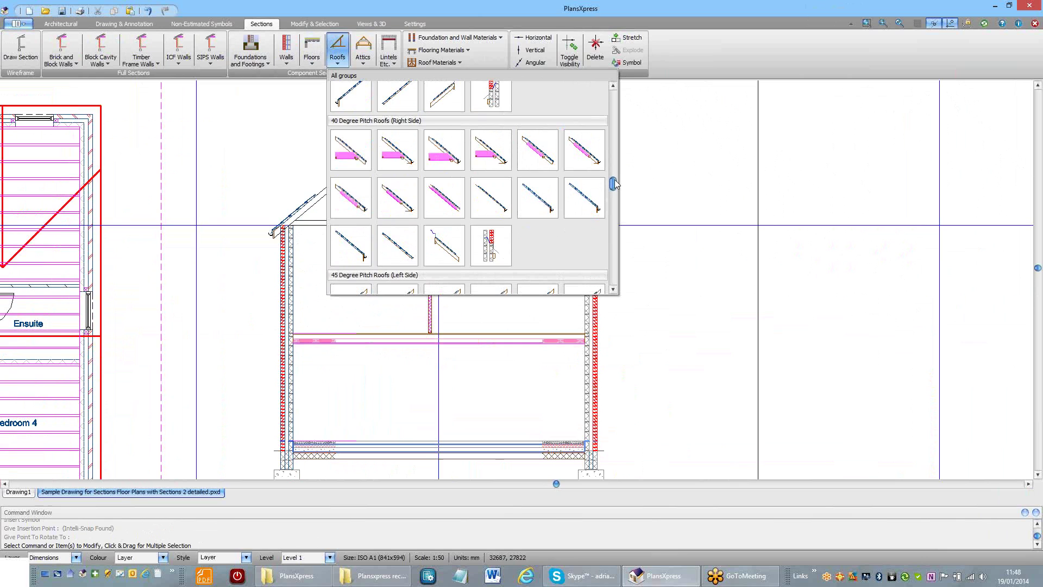
left_click(548, 215)
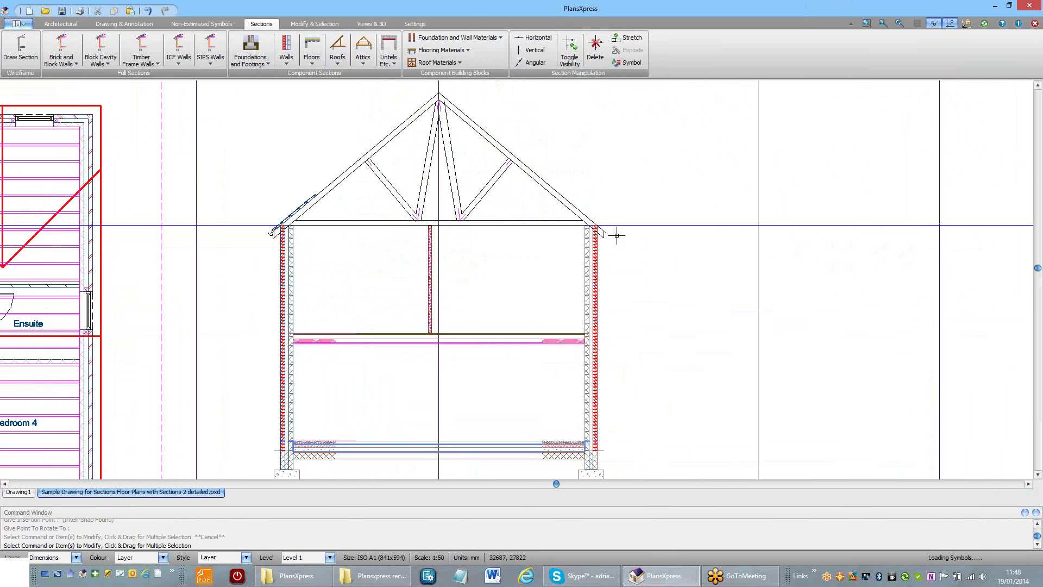
scroll(610, 232, "up", 3)
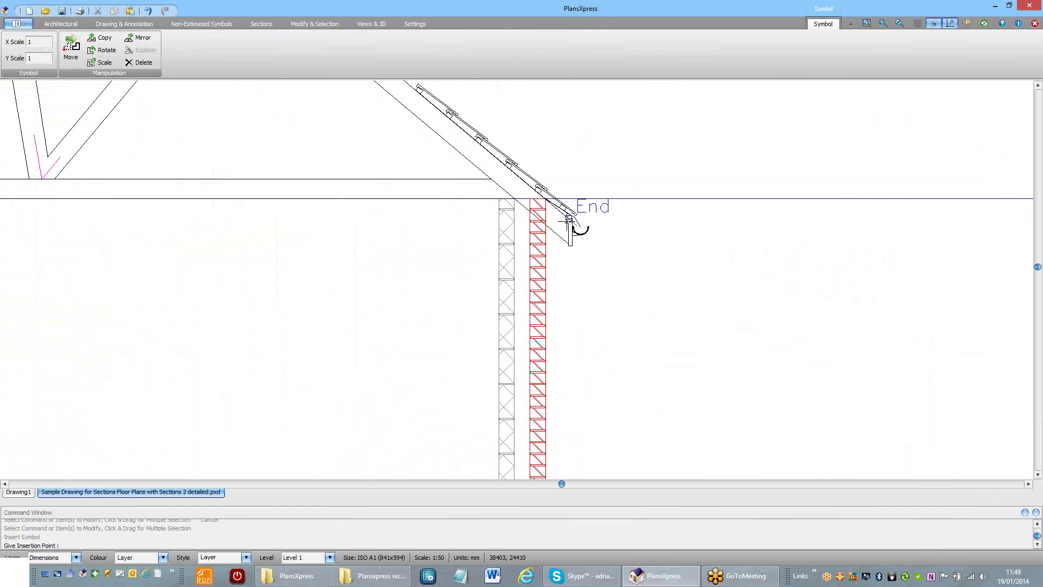
left_click(576, 218)
key("Return")
scroll(266, 296, "down", 4)
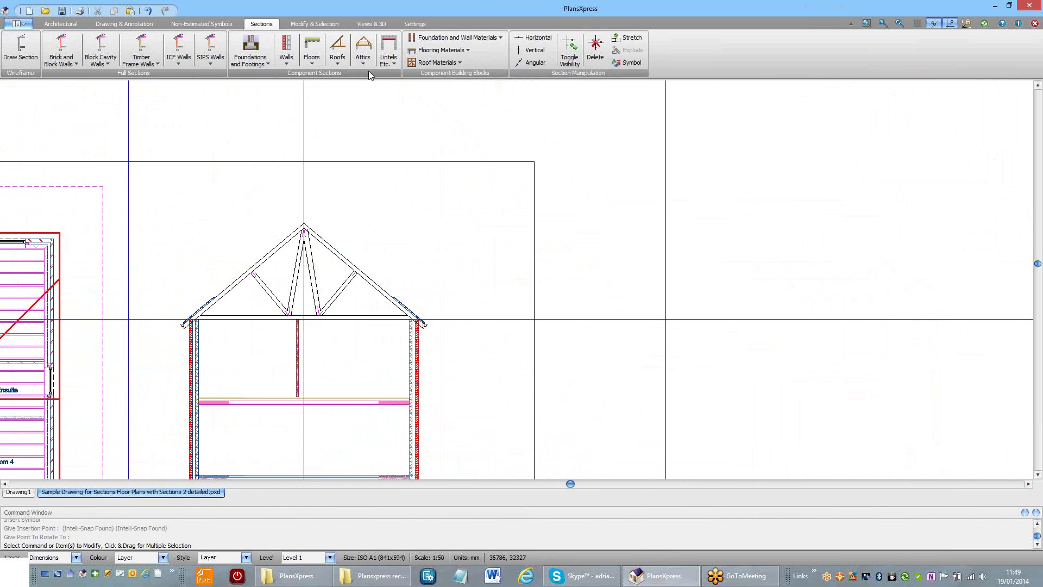
Step: Insert the roof ridge tile assembly that matches the 40 degree pitch, unrotated, at the outer apex of the truss
left_click(337, 55)
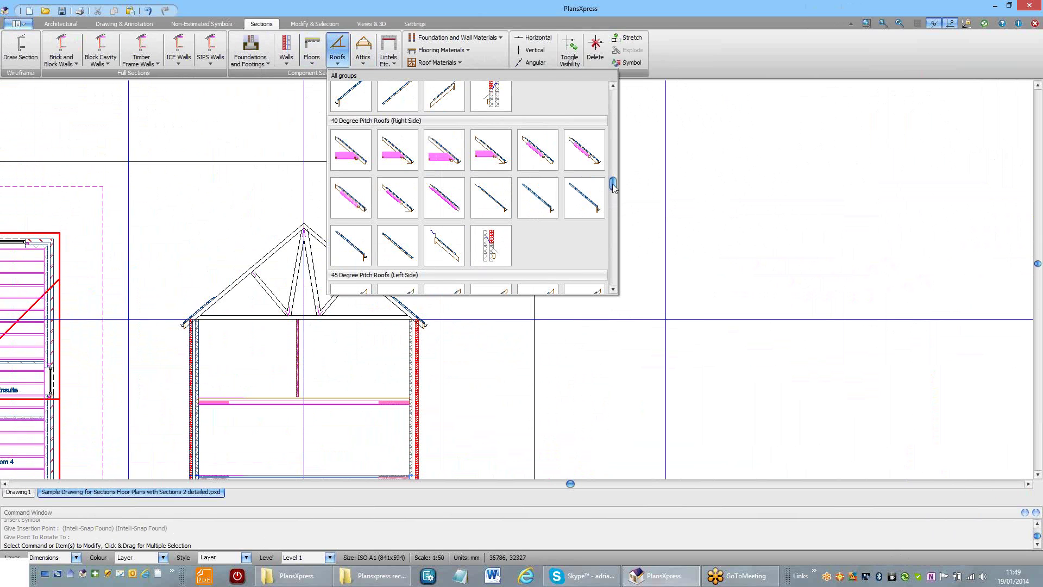
scroll(613, 187, "down", 8)
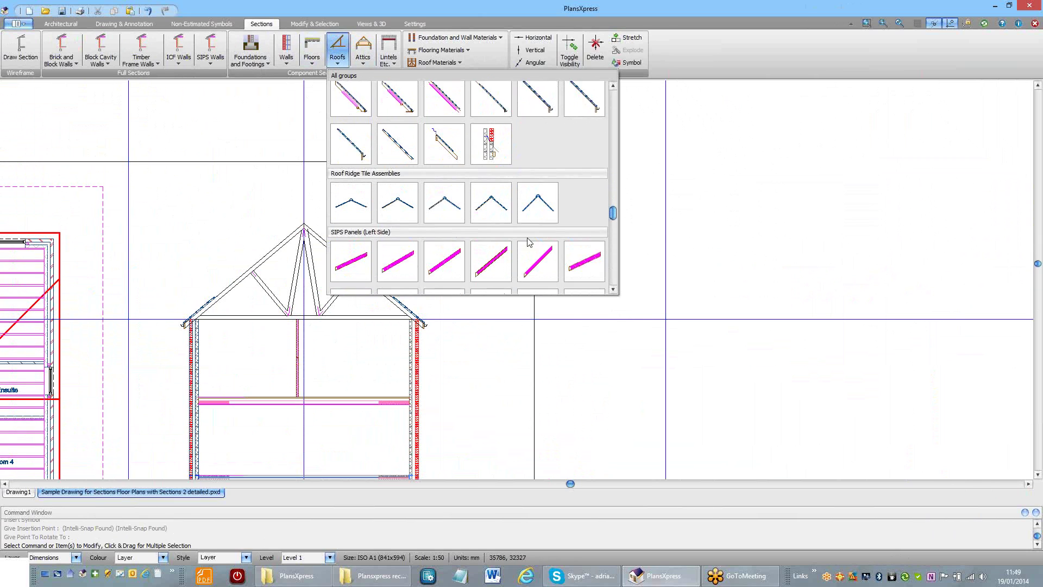
left_click(500, 226)
scroll(302, 218, "up", 5)
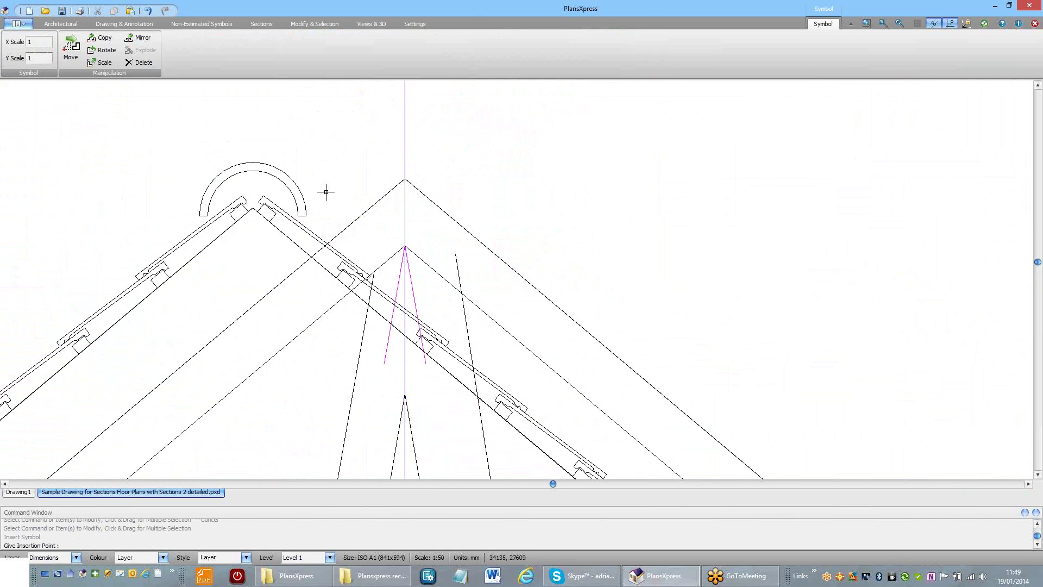
scroll(387, 174, "down", 1)
left_click(396, 172)
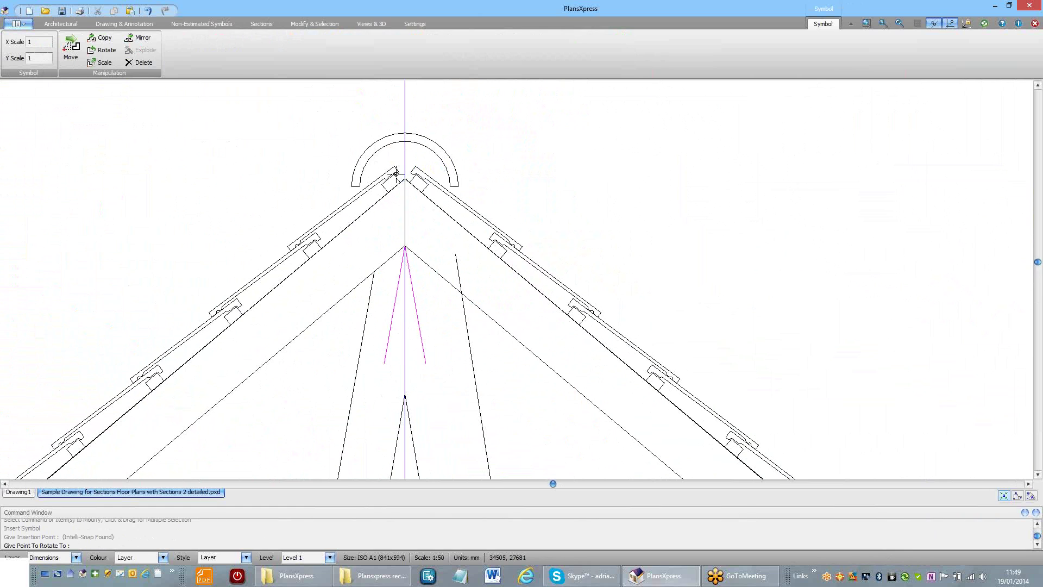
left_click(396, 173)
scroll(288, 152, "down", 1)
scroll(288, 152, "down", 1)
scroll(429, 173, "down", 2)
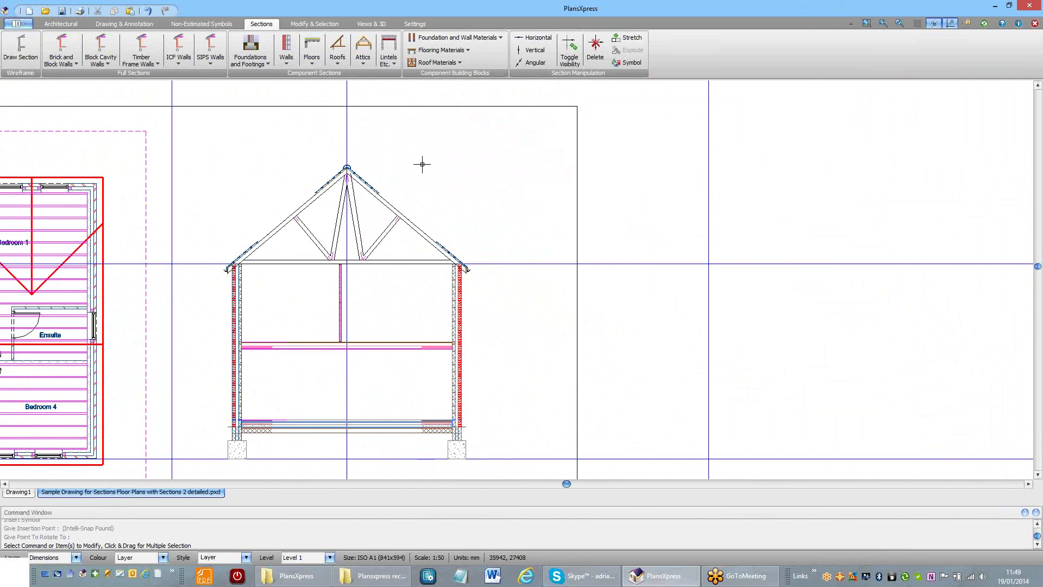
Step: Hide the horizontal and vertical construction lines running through the section
left_click(569, 56)
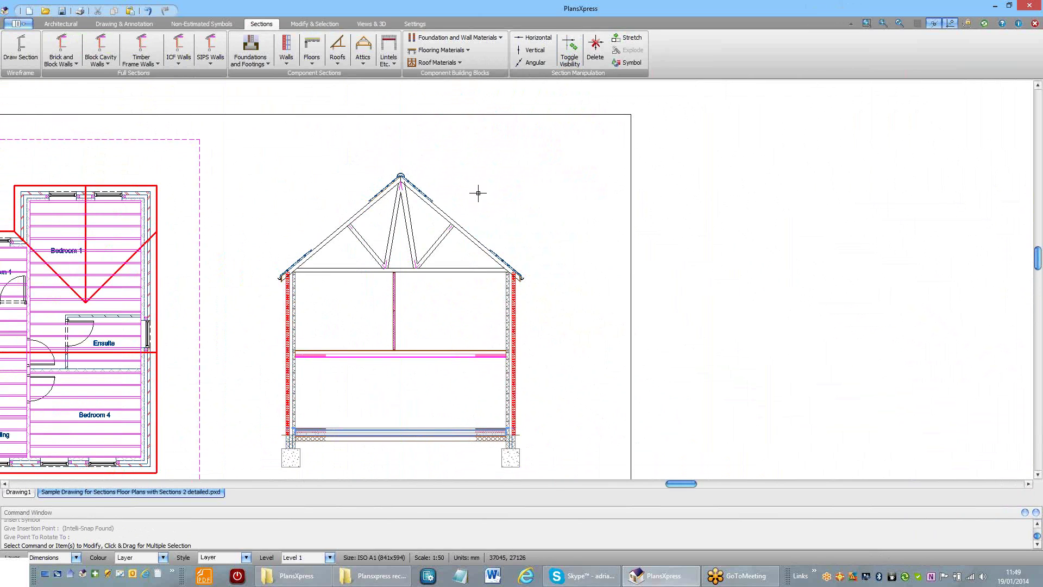
scroll(374, 292, "up", 1)
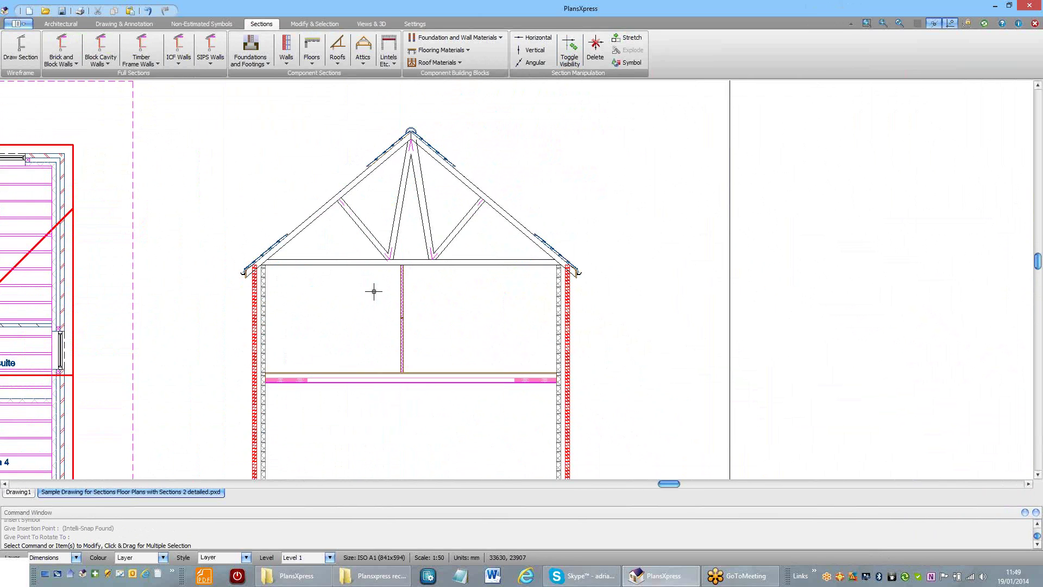
scroll(245, 46, "up", 1)
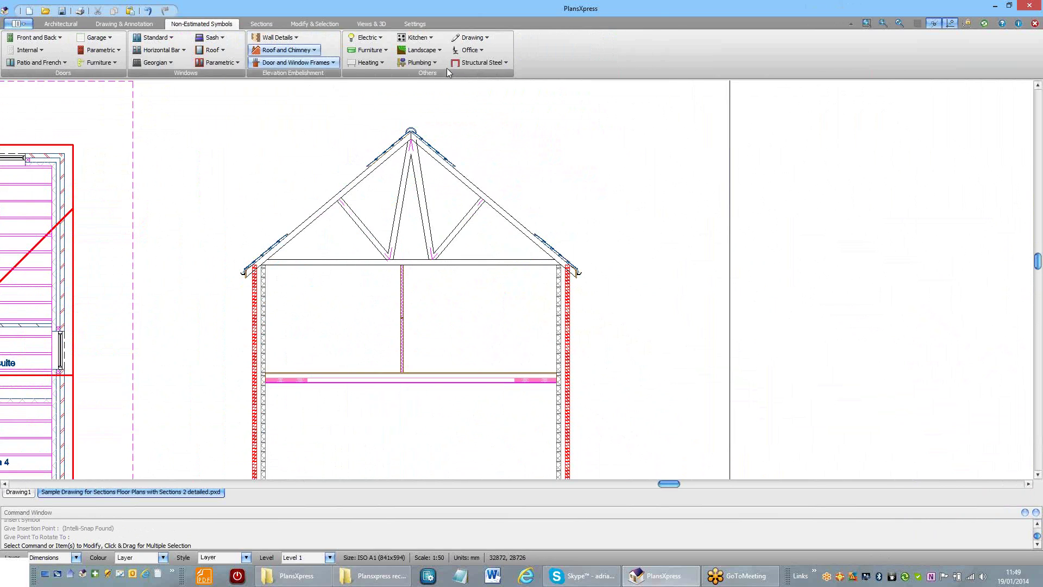
Step: Insert the third standing man symbol from the People group on the upper floor, between the left wall and the partition
left_click(440, 51)
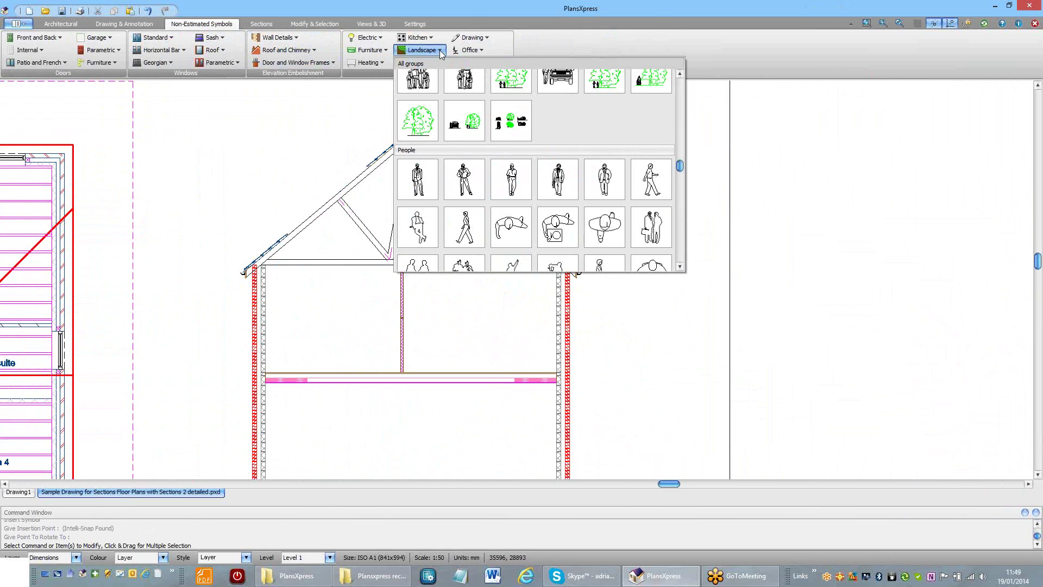
left_click(520, 192)
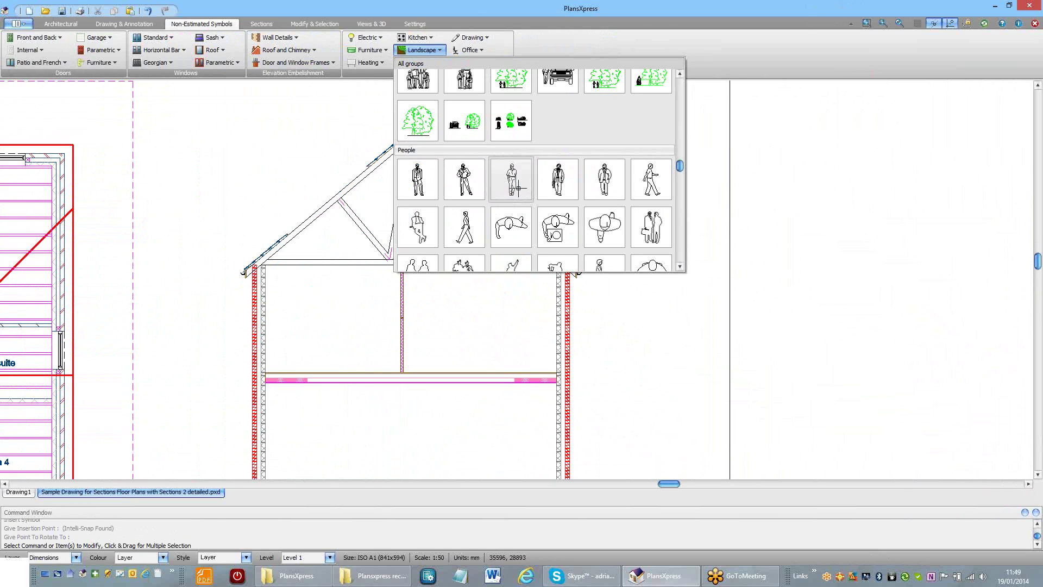
scroll(370, 228, "down", 2)
scroll(400, 326, "up", 3)
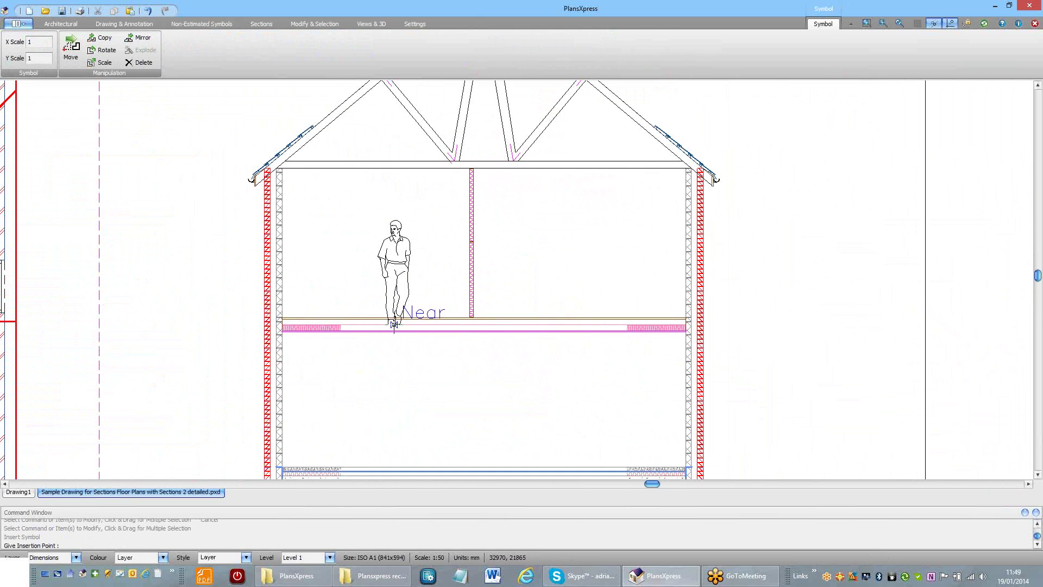
left_click(384, 314)
left_click(444, 297)
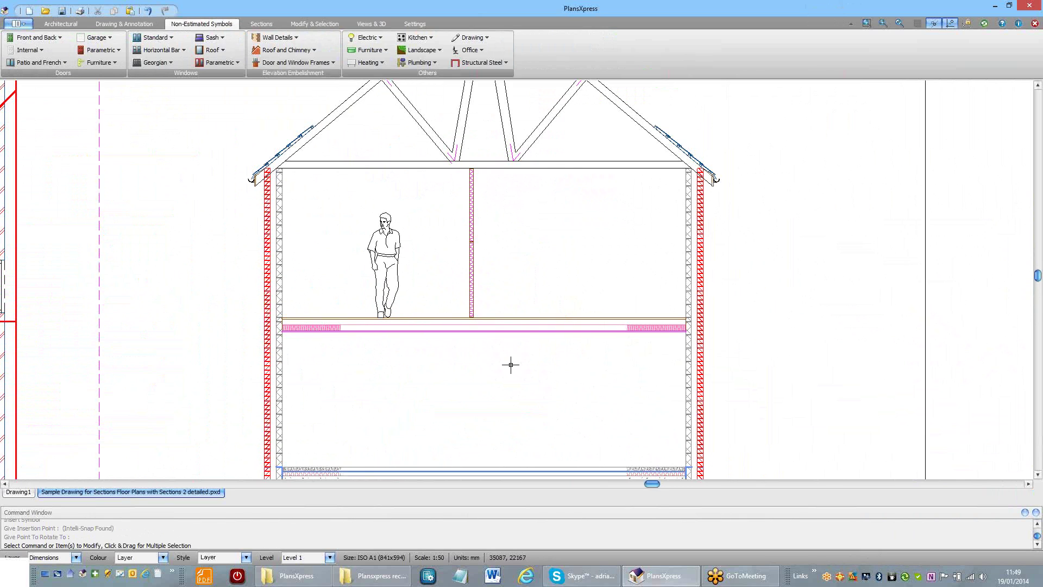
Step: Insert a front-view car symbol outside the right wall, unrotated and aligned with the end of the ground level line
scroll(510, 364, "down", 1)
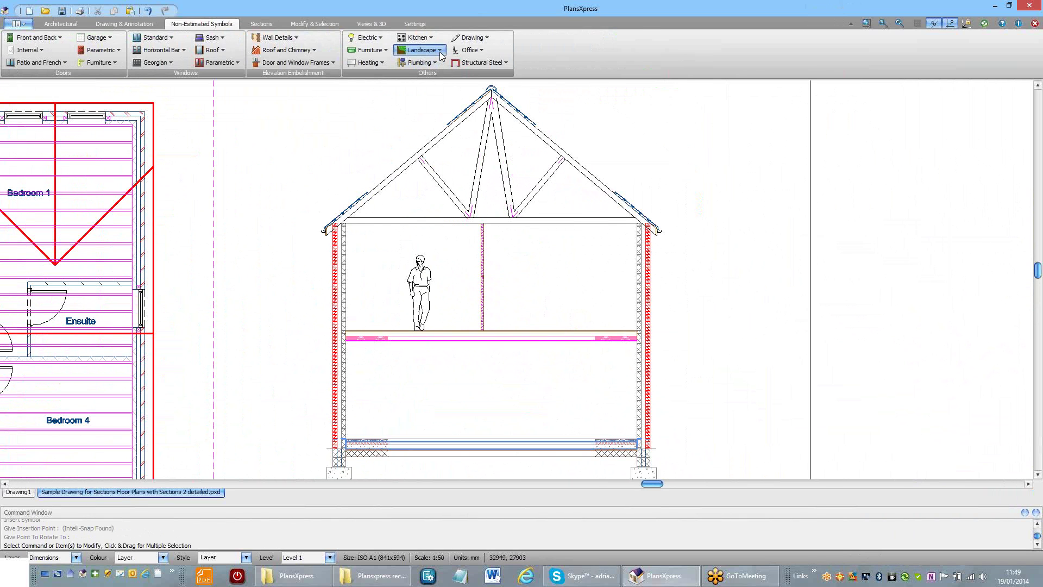
left_click(423, 50)
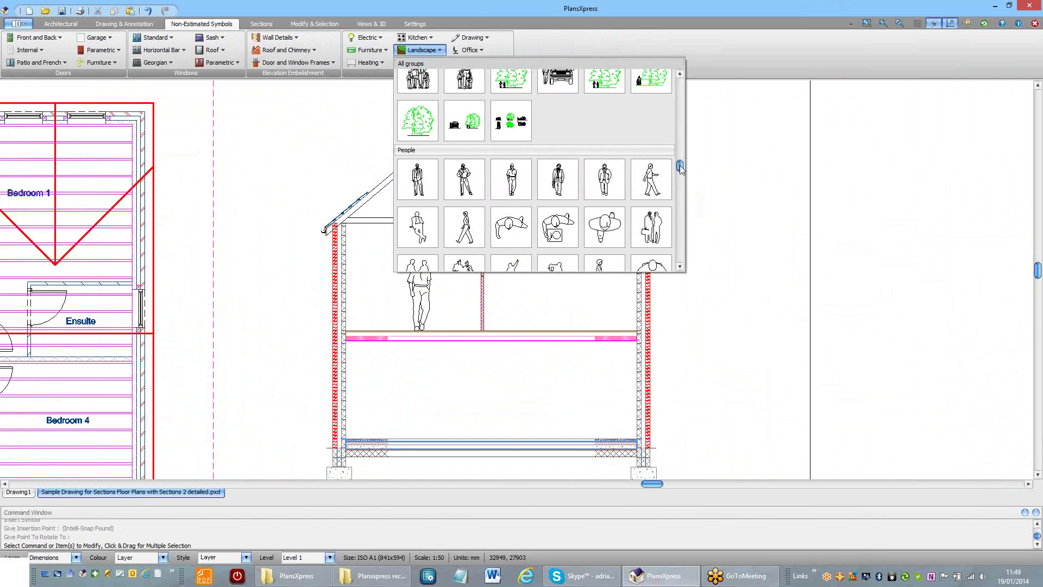
left_click_drag(679, 166, 680, 209)
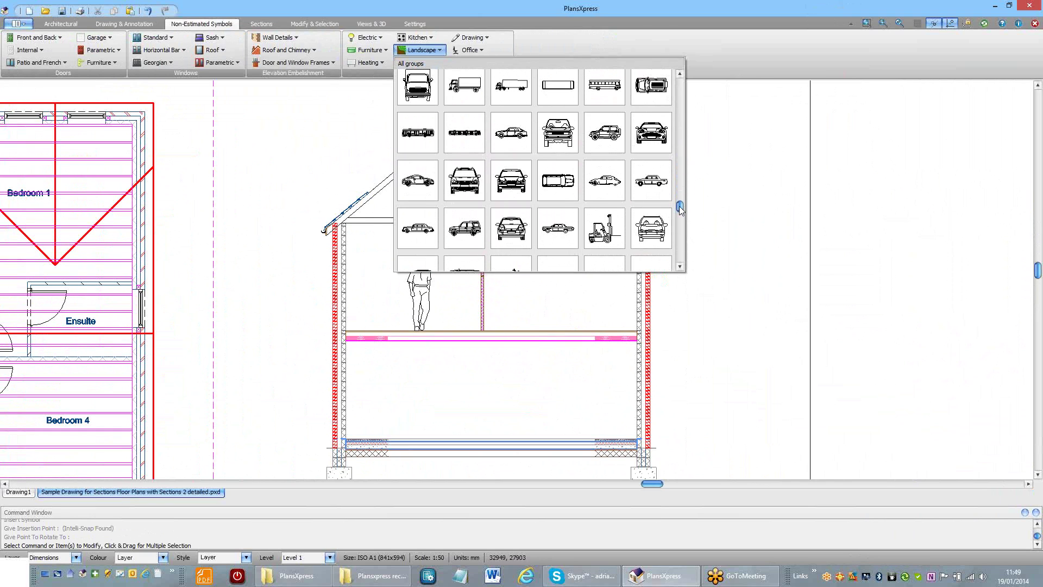
left_click(563, 140)
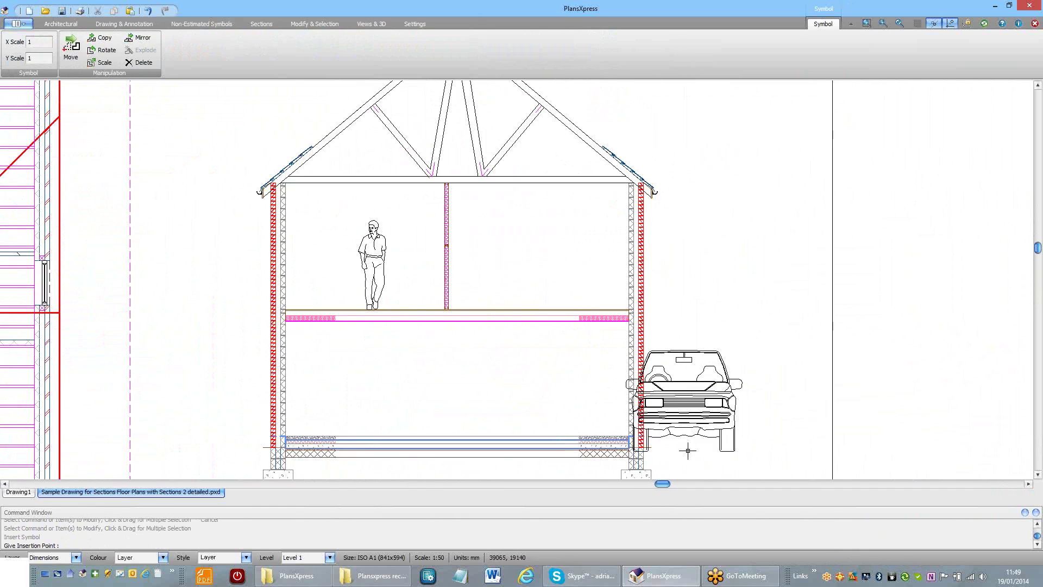
scroll(609, 373, "up", 4)
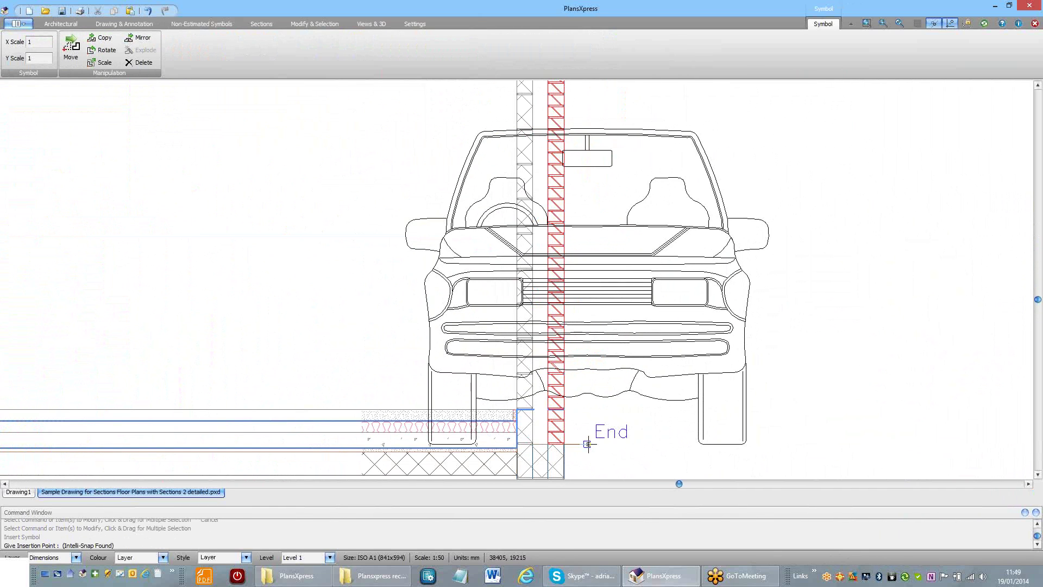
left_click(814, 439)
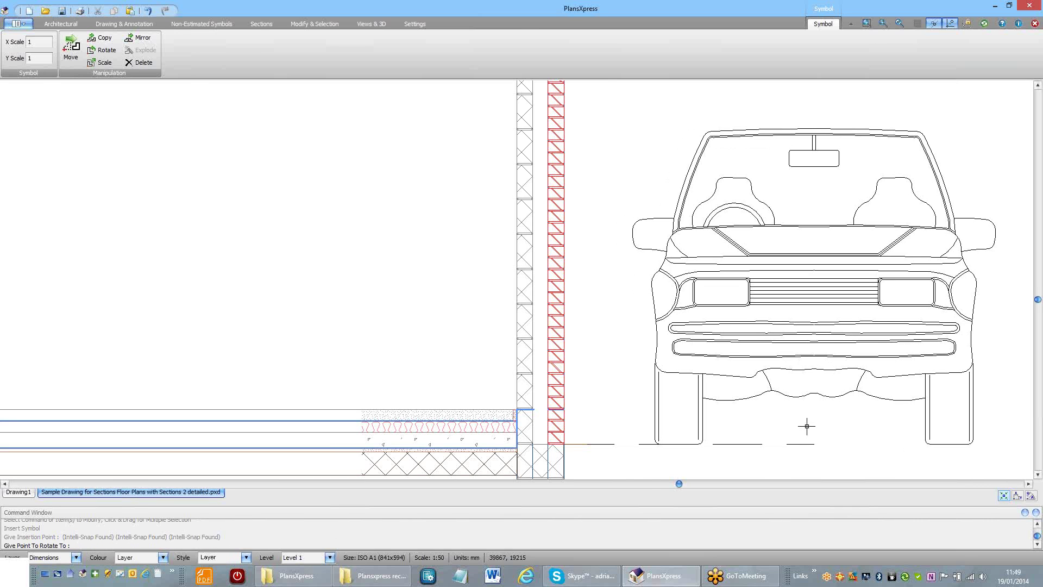
left_click(809, 435)
scroll(809, 434, "down", 4)
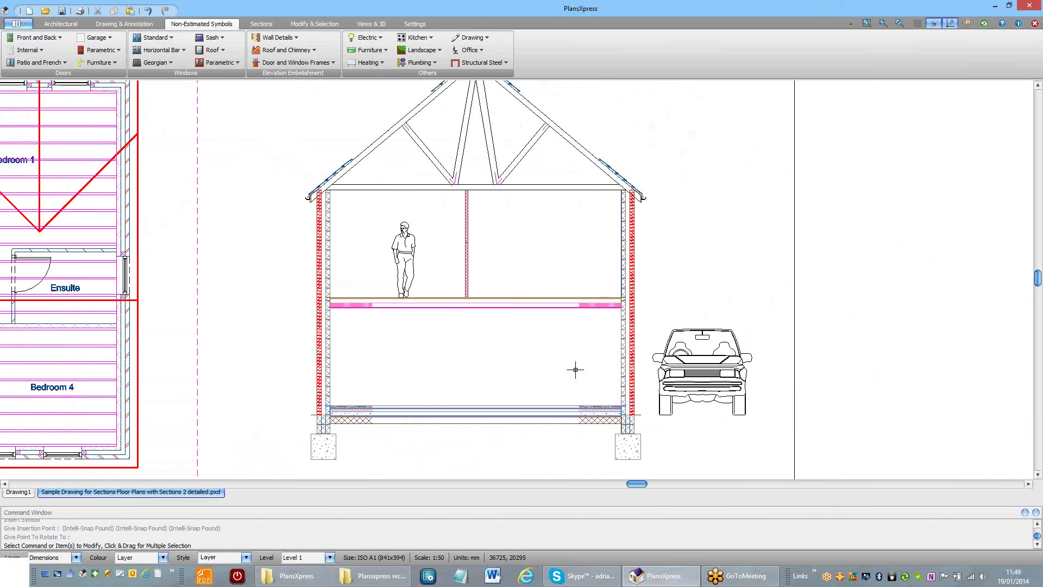
scroll(500, 354, "down", 1)
scroll(501, 355, "up", 1)
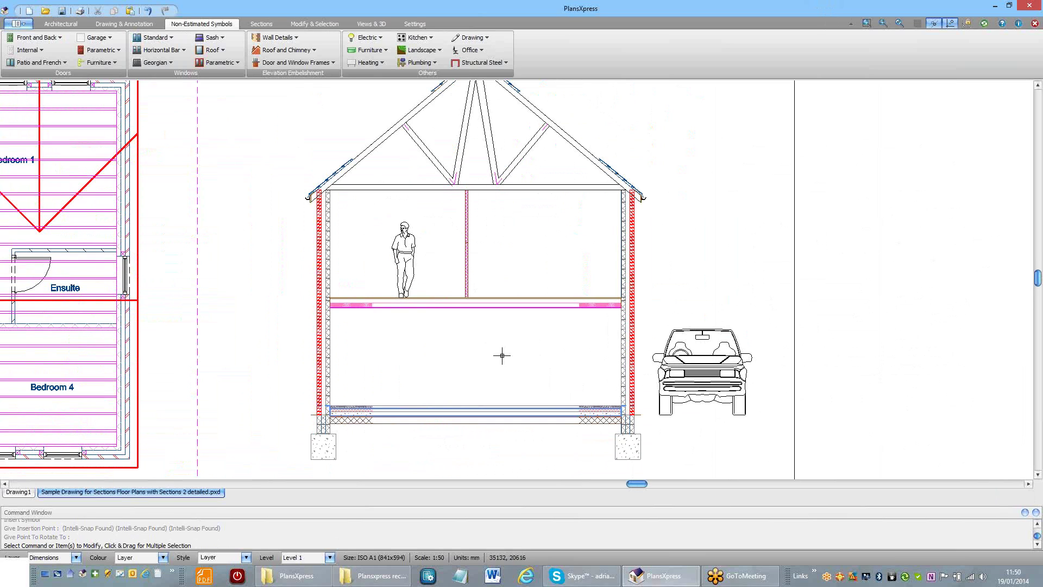